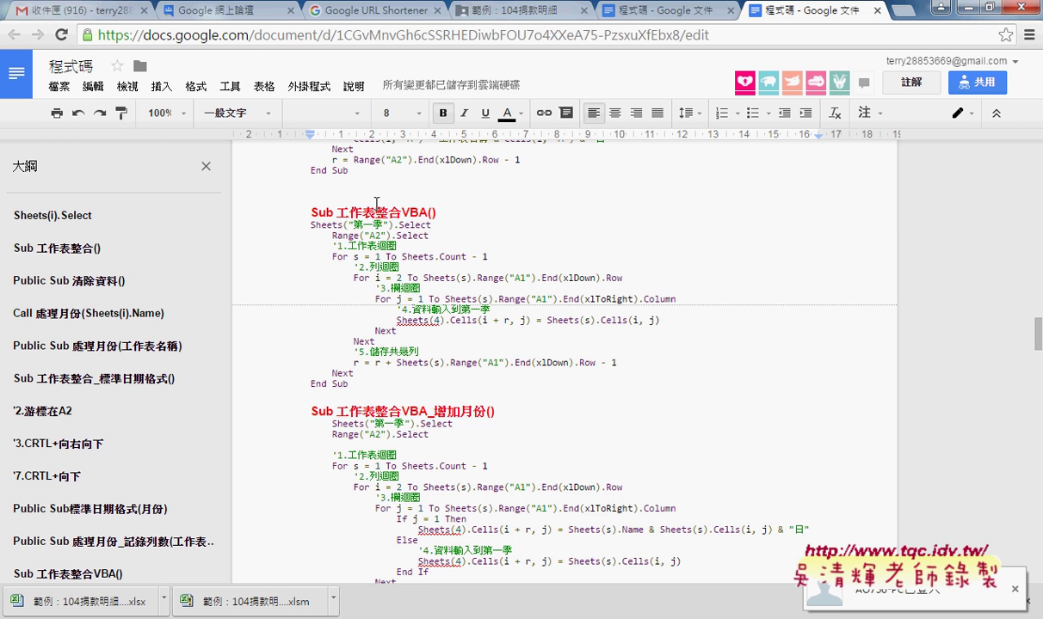
- Point out the VBA part of the procedure name and the loop variables s, i and j
drag(402, 211, 429, 211)
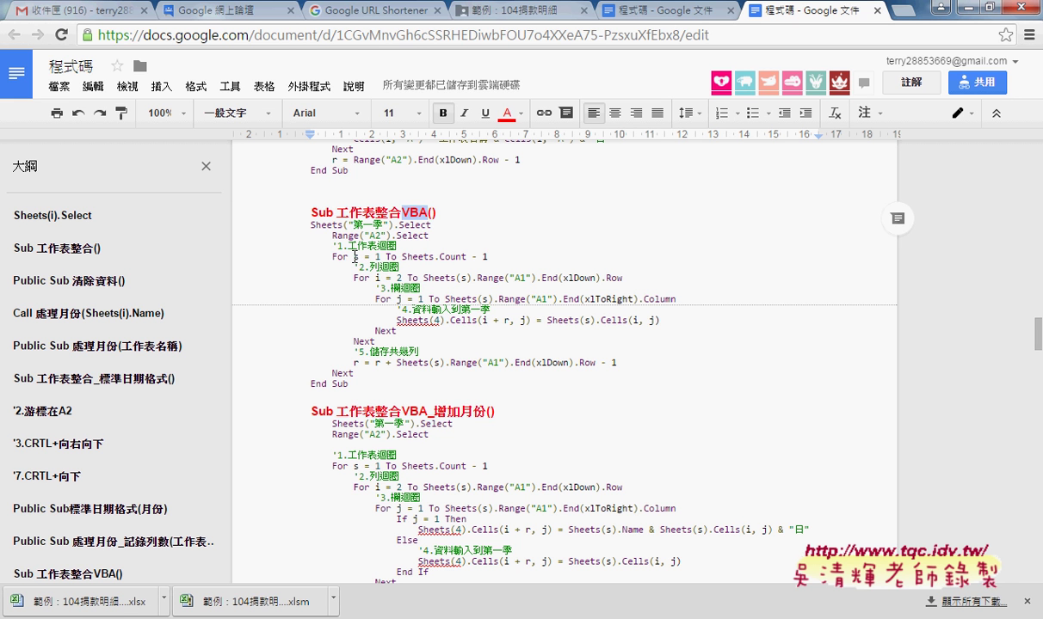
double_click(354, 257)
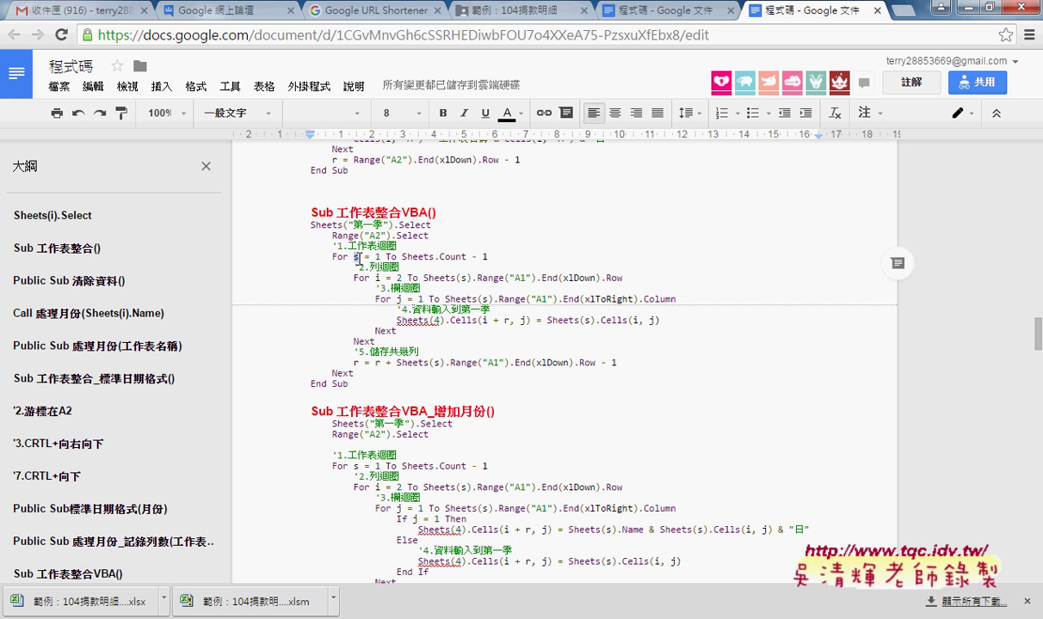
double_click(377, 278)
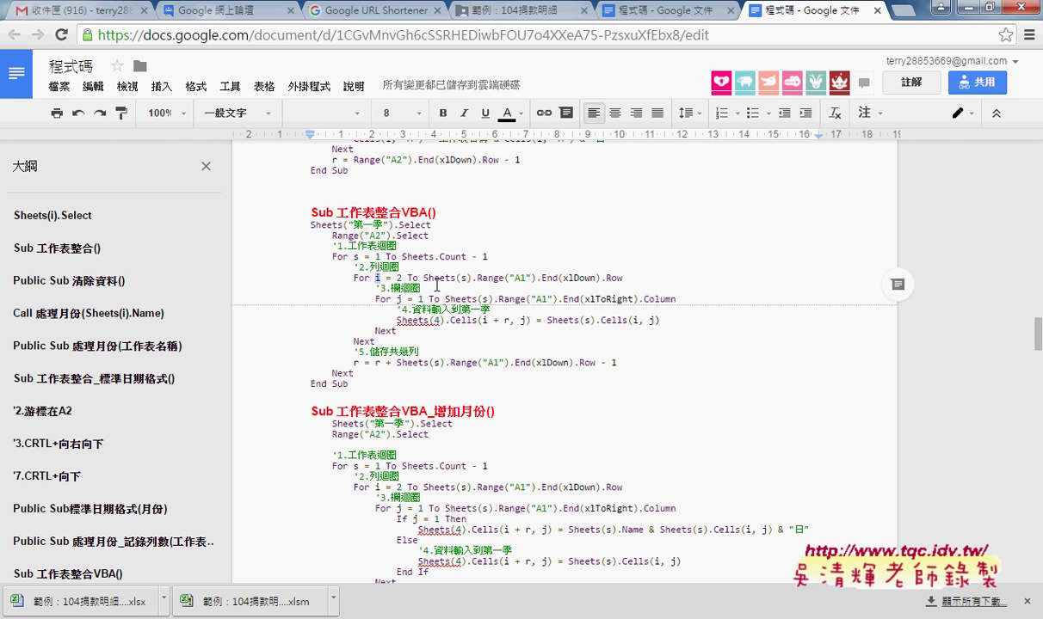
double_click(400, 299)
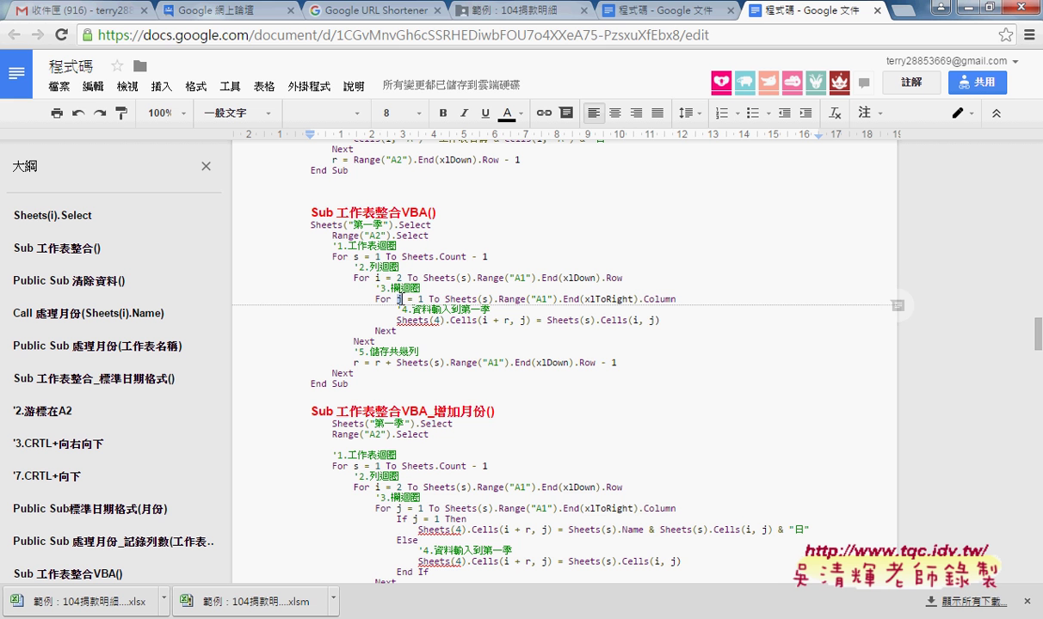
click(334, 257)
- Highlight the sheet and row loop lines and Sheets(4), then copy the whole procedure and switch to Excel
drag(335, 258, 497, 262)
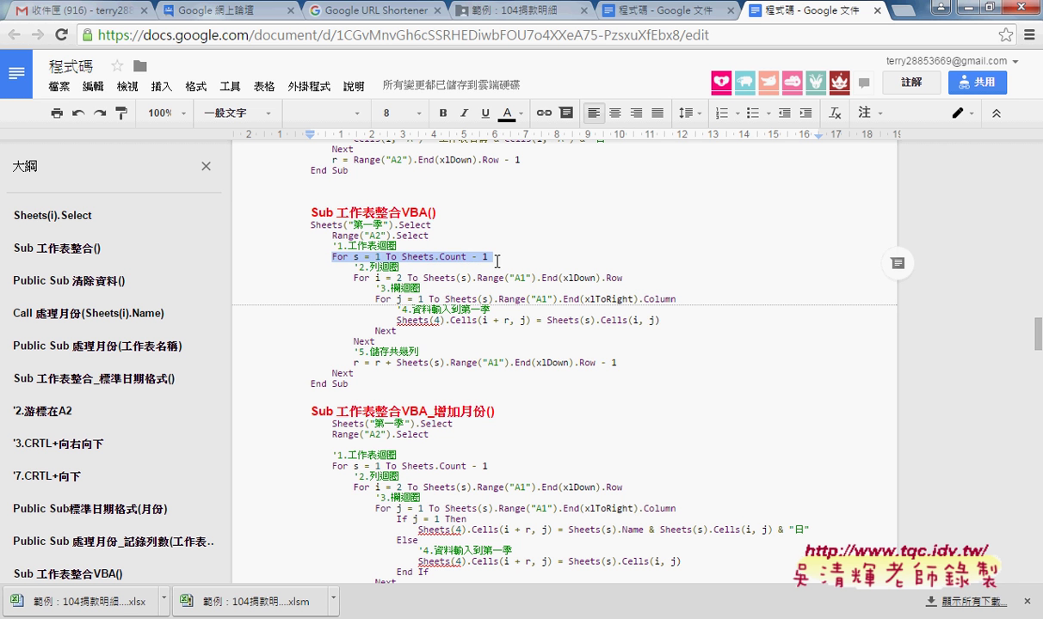
mouse_move(351, 278)
mouse_down()
mouse_move(407, 278)
mouse_move(473, 300)
mouse_up()
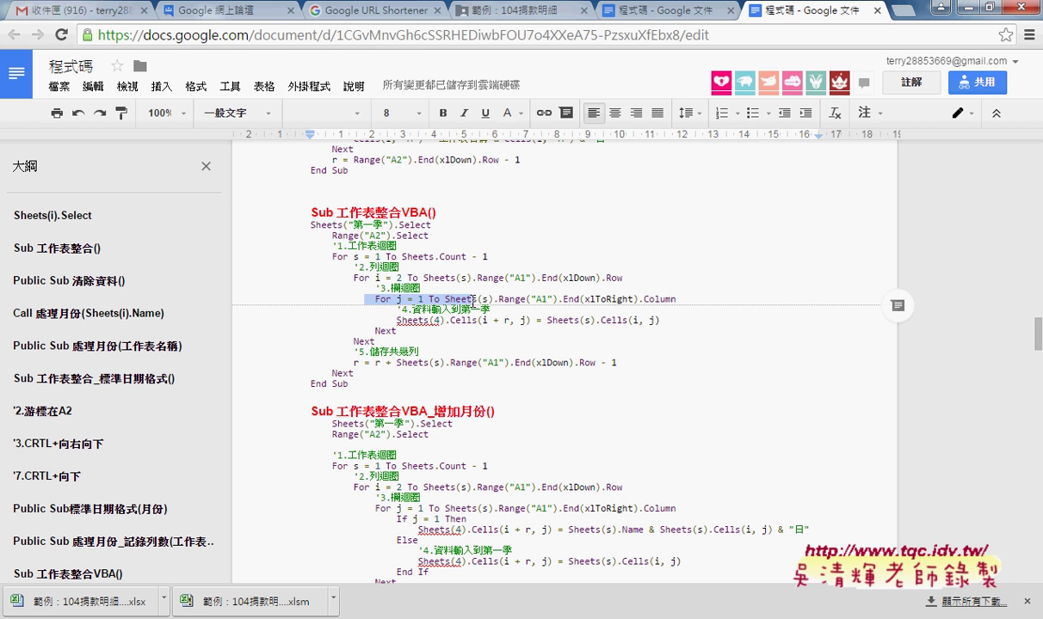
drag(392, 320, 456, 322)
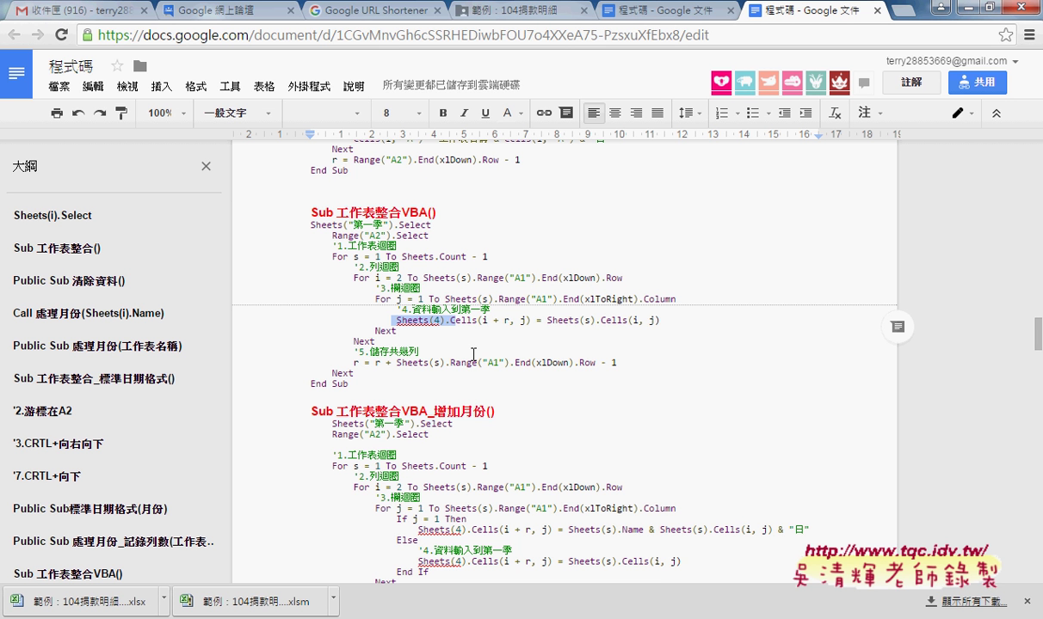
drag(349, 383, 294, 211)
key(ctrl+c)
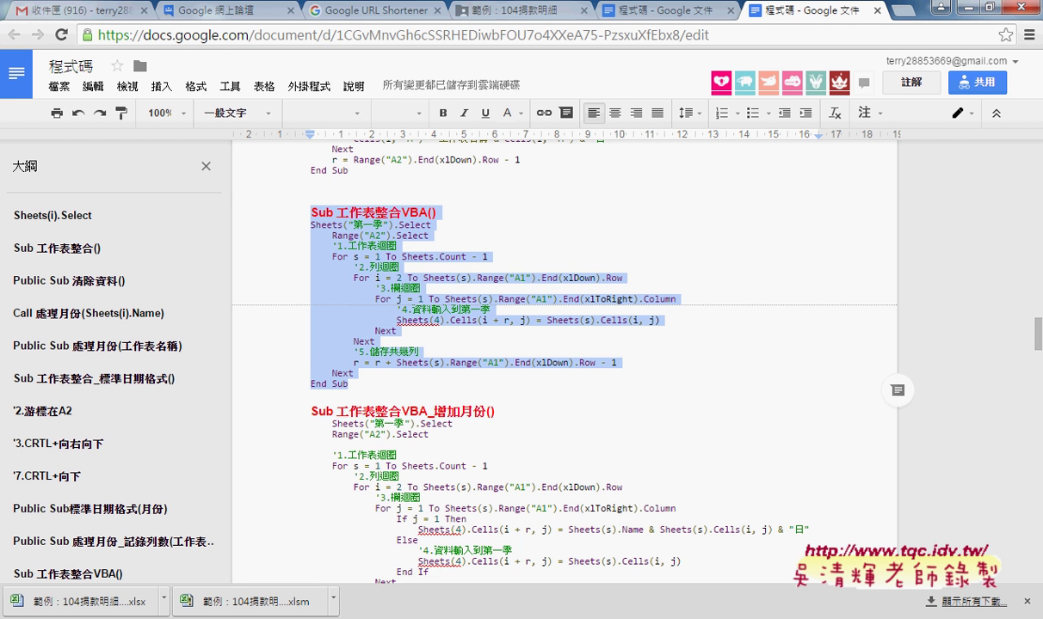
key(alt+Tab)
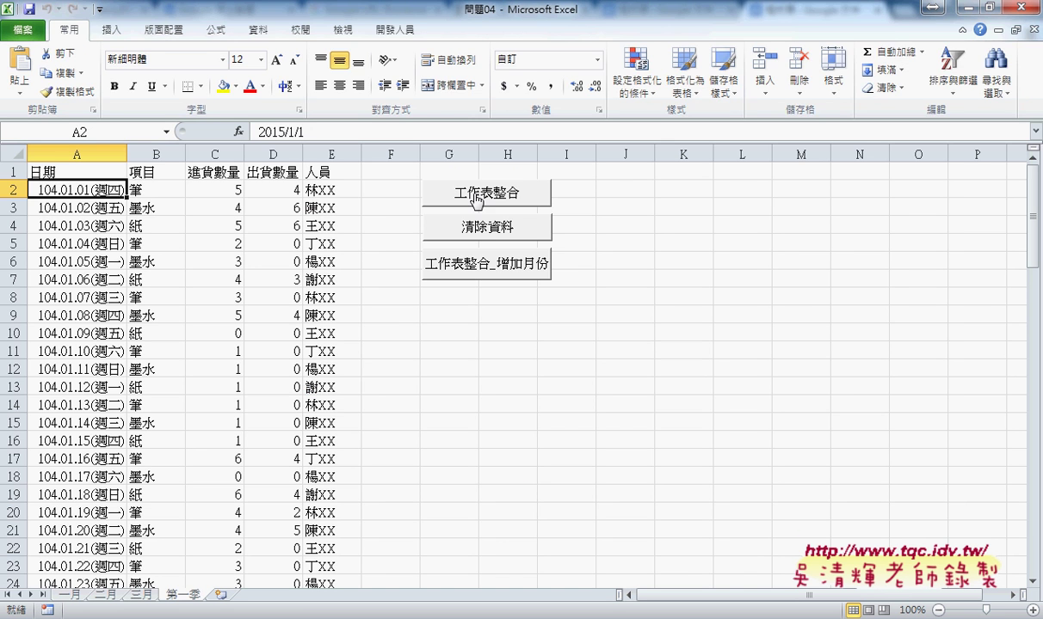
- In the VBA editor, paste the copied Sub 工作表整合VBA() procedure at the end of Module1
click(389, 34)
click(31, 67)
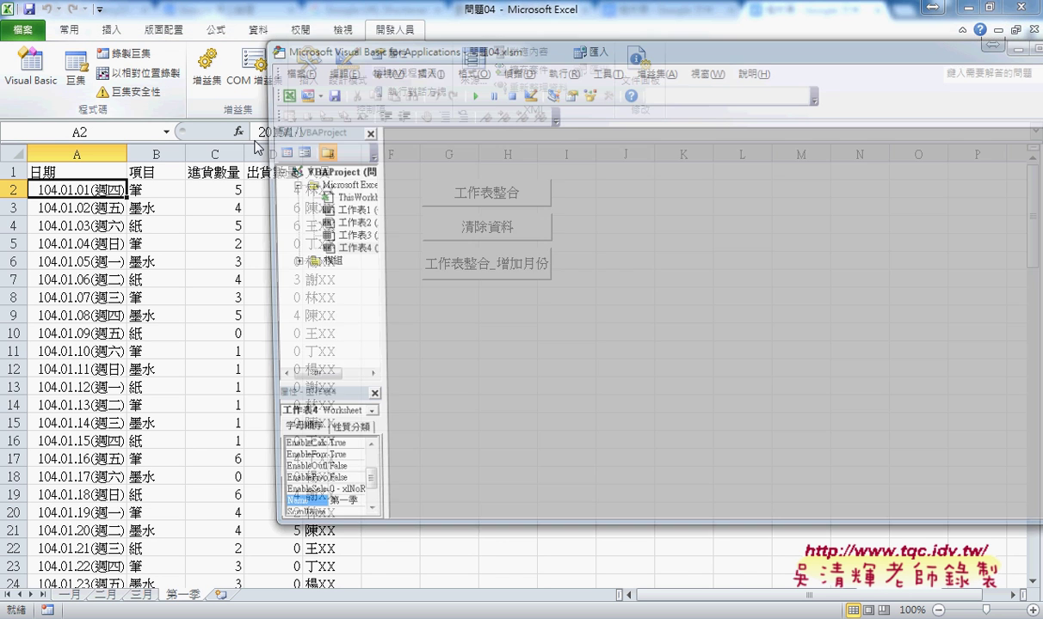
double_click(318, 262)
double_click(341, 276)
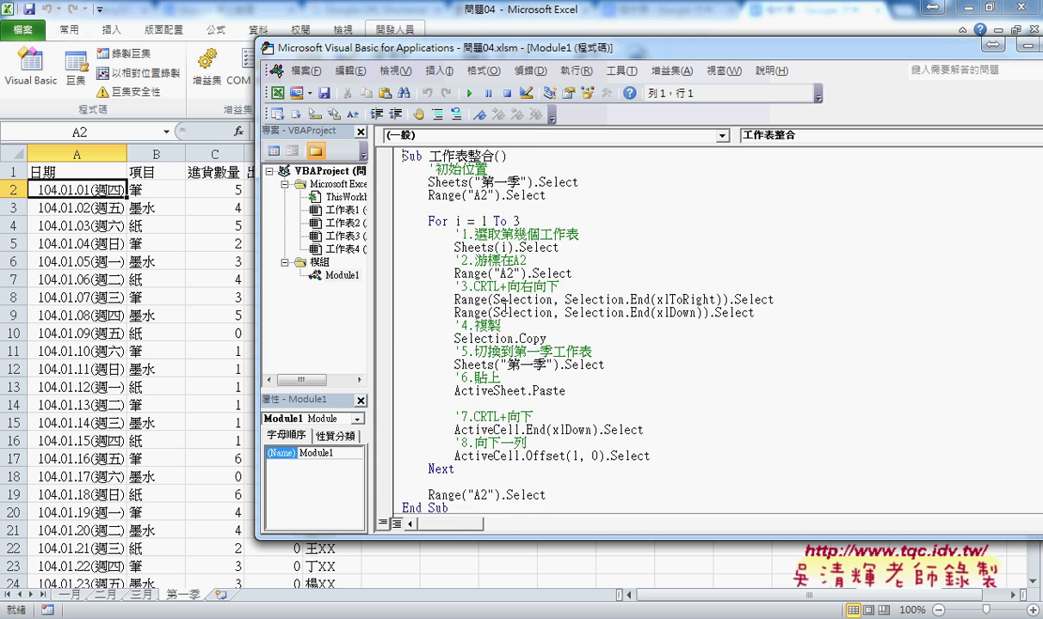
scroll(576, 358, down, 5)
scroll(533, 405, down, 5)
scroll(490, 447, down, 5)
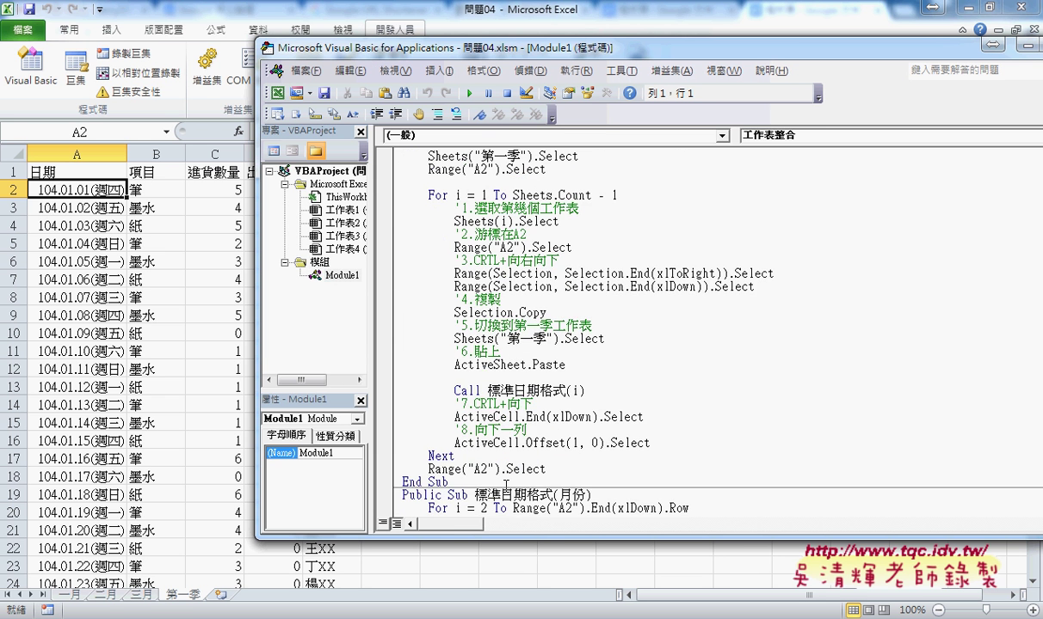
scroll(448, 498, down, 3)
click(428, 503)
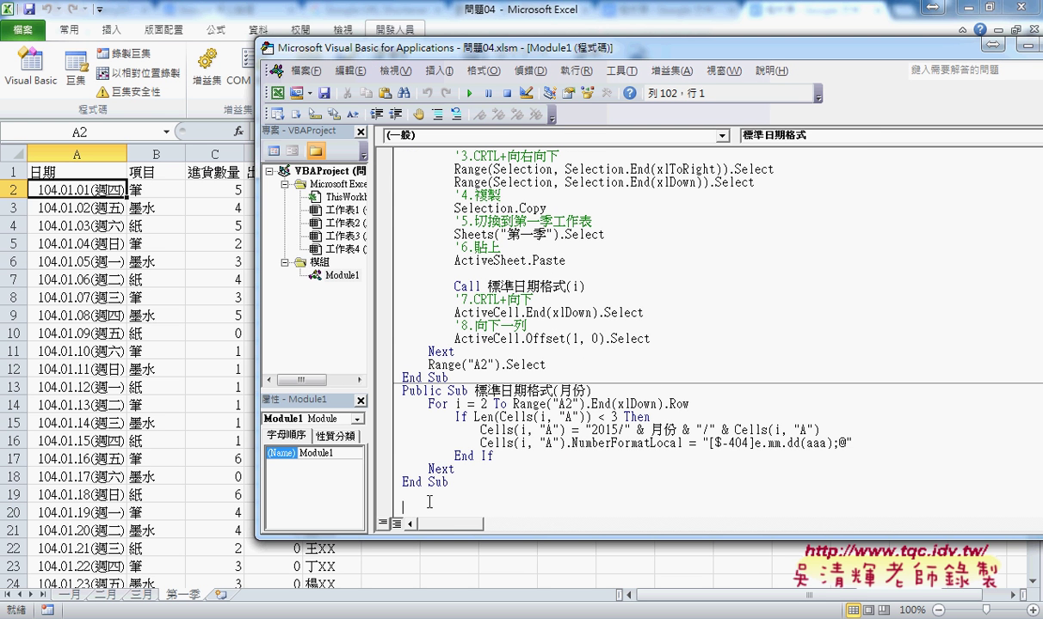
key(ctrl+v)
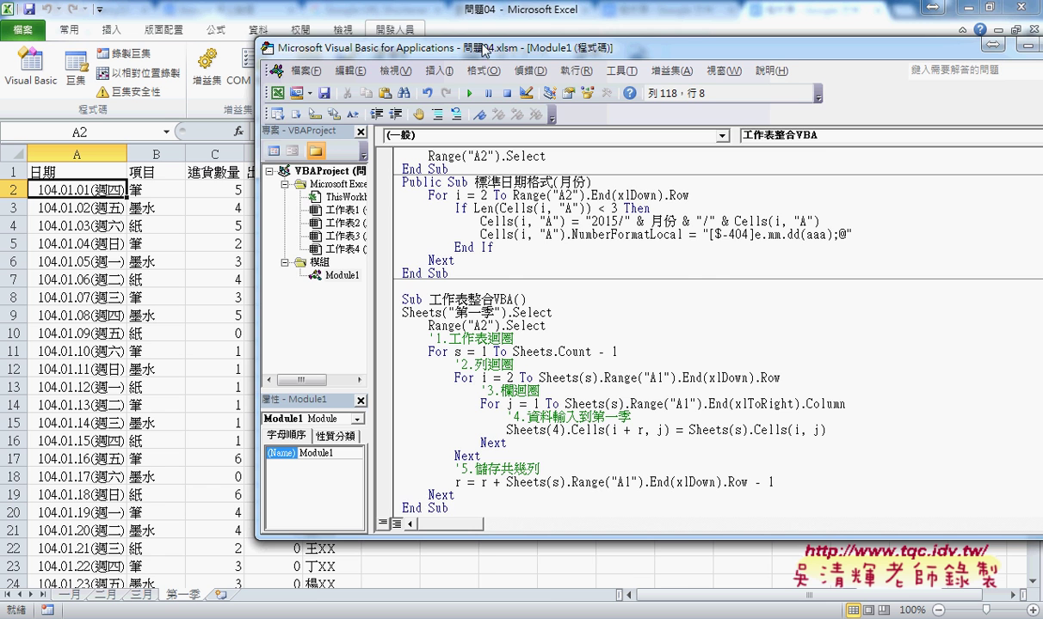
- Run the 工作表整合_增加月份 button, then clear 第一季 with 清除資料
drag(456, 45, 748, 191)
click(478, 258)
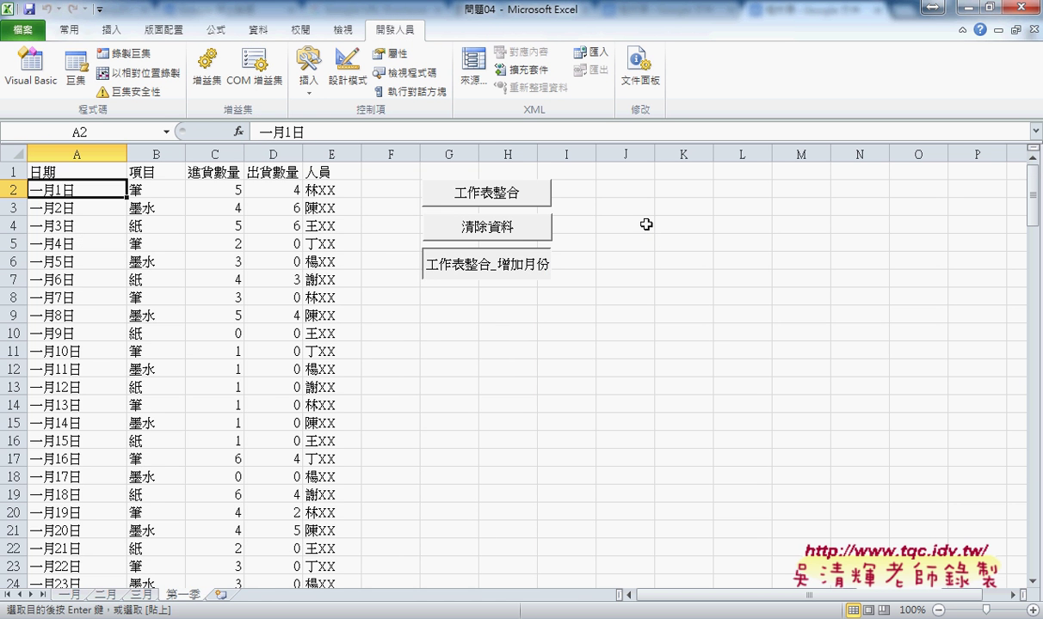
click(498, 237)
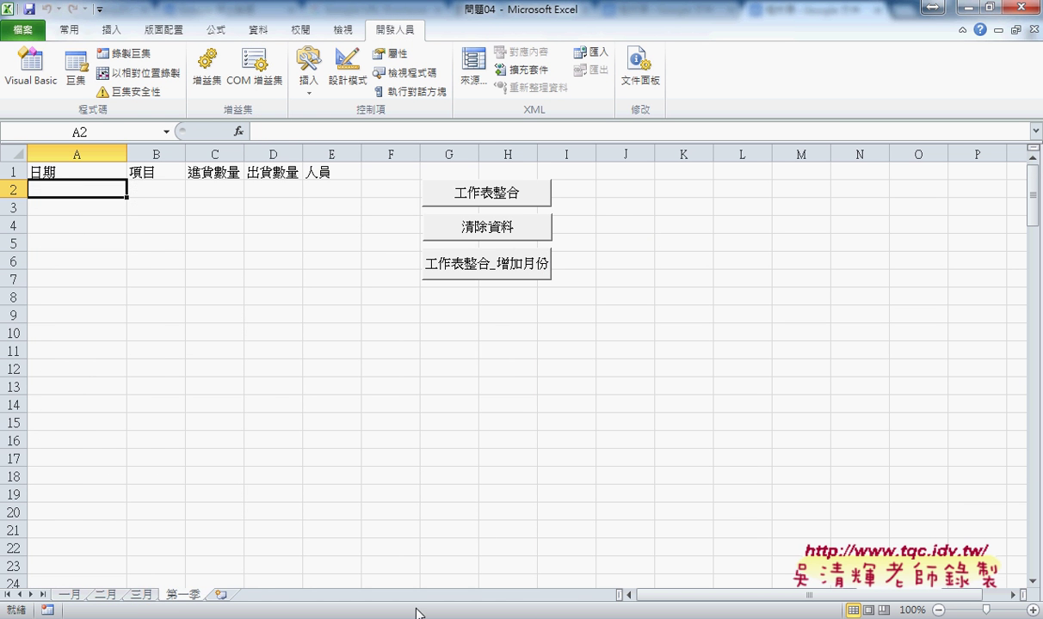
- Step through 工作表整合VBA with F8, past selecting 第一季 and A2, to the sheet loop line
mouse_move(275, 617)
click(390, 559)
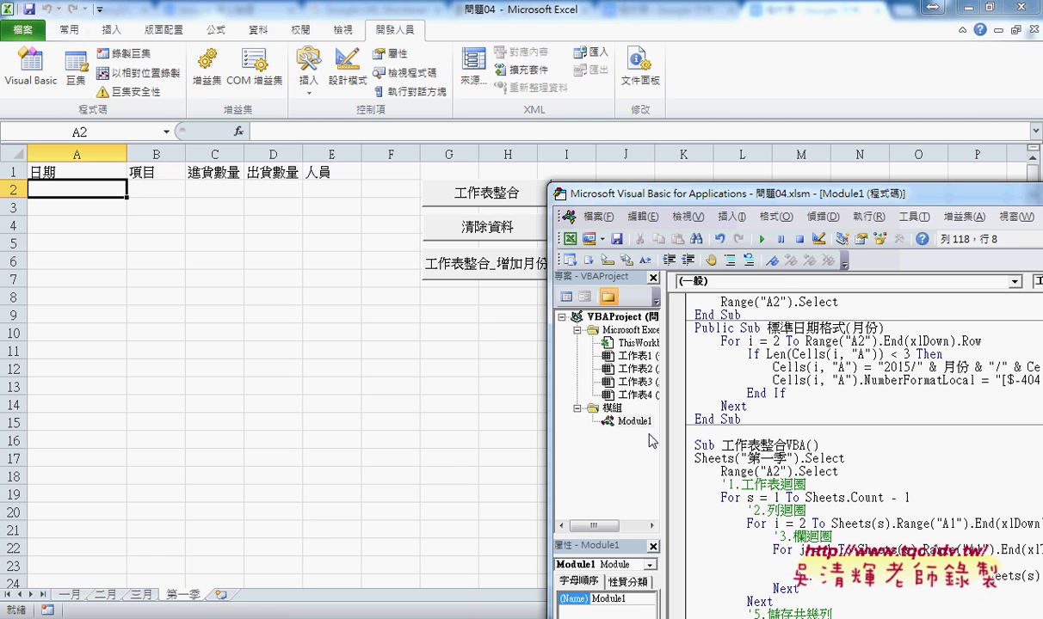
mouse_move(727, 184)
mouse_down()
mouse_move(620, 36)
mouse_move(558, 1)
mouse_up()
click(688, 326)
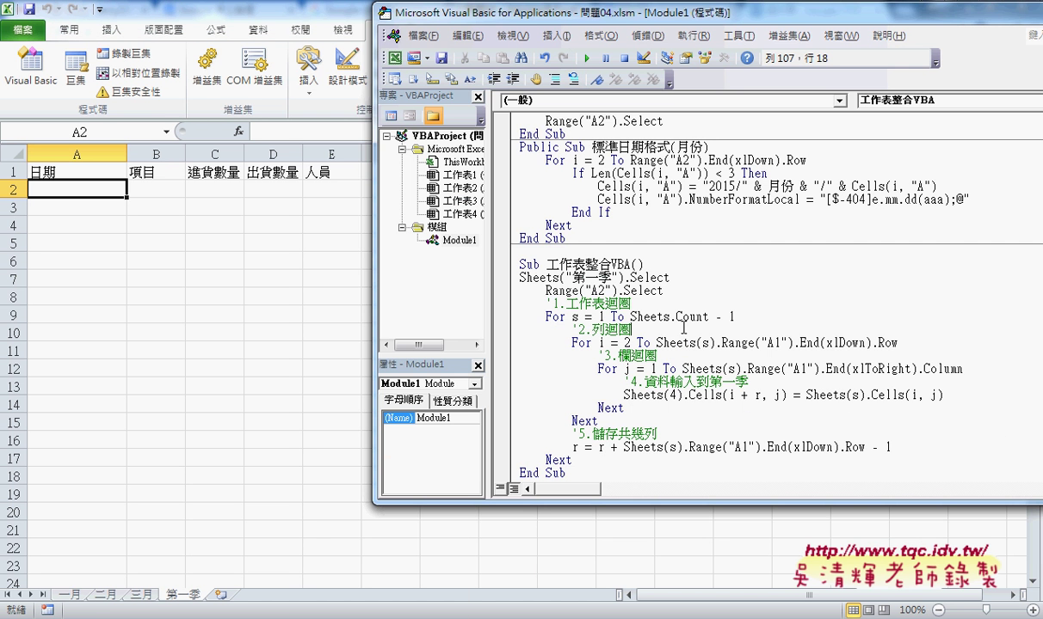
key(F8)
key(F8)
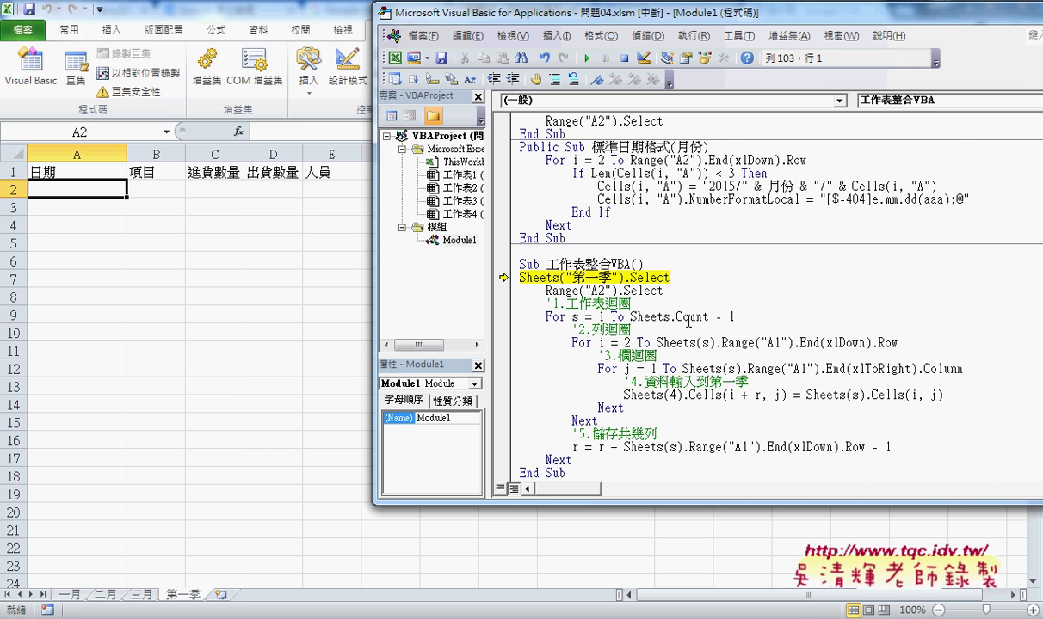
key(F8)
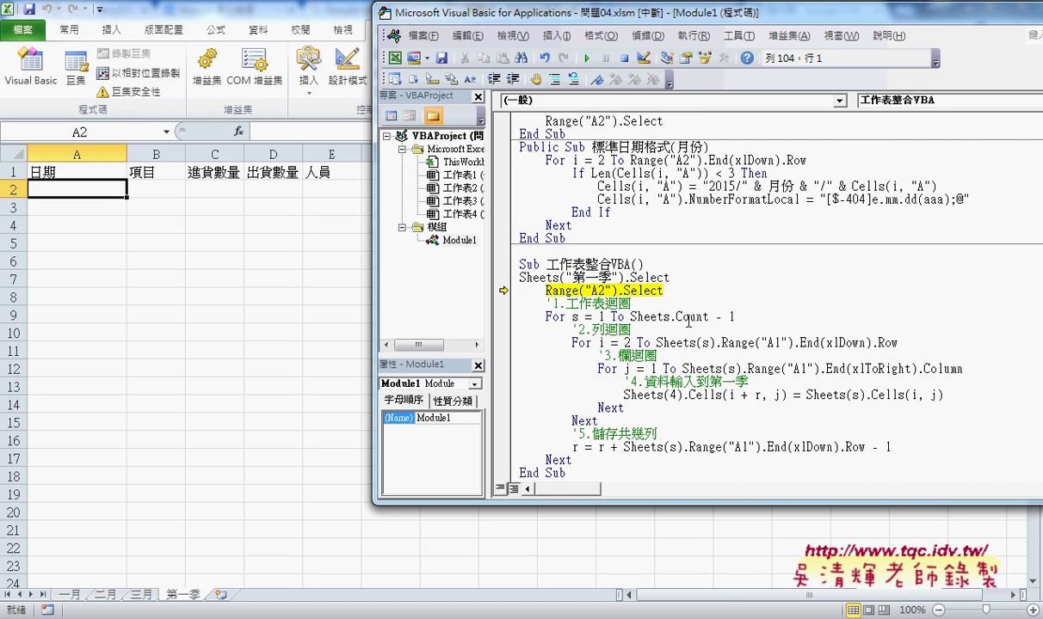
key(F8)
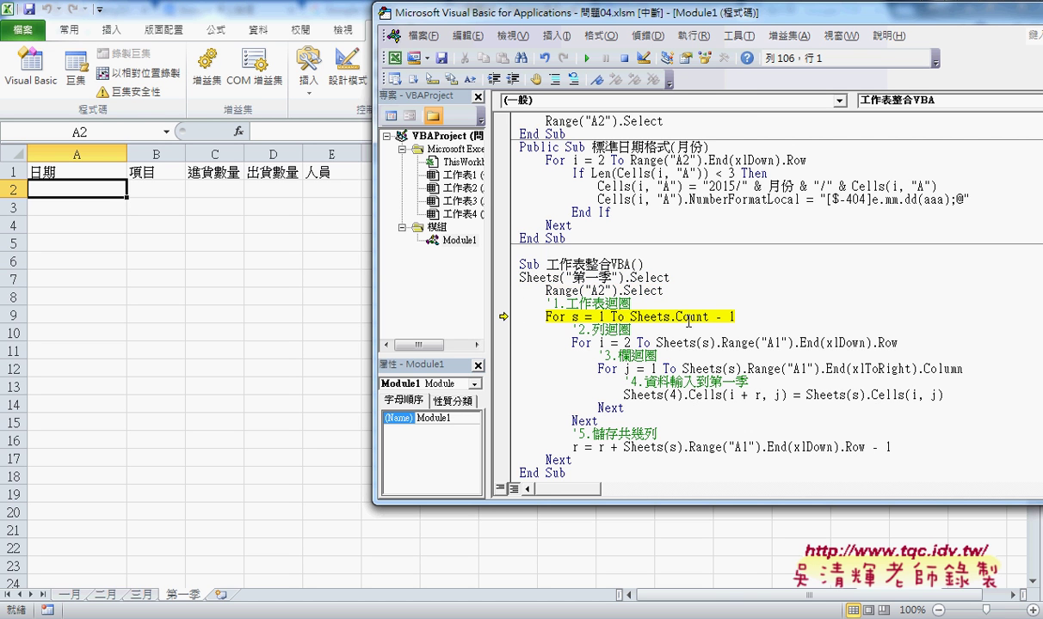
key(F8)
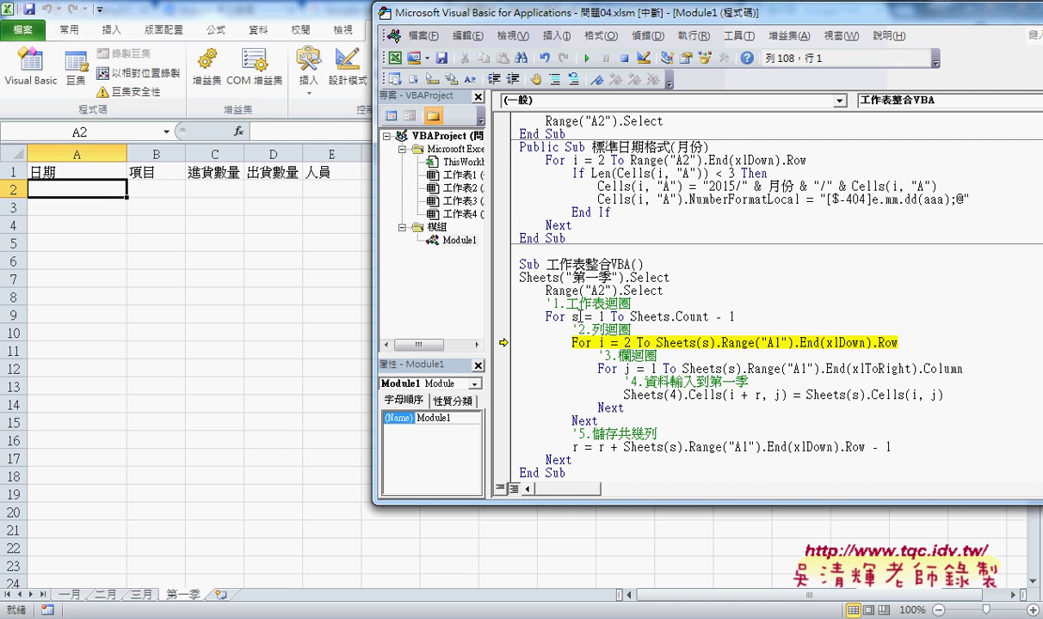
- Inspect Sheets(s) in the row loop, then step on through the column loop to the line writing into 第一季
mouse_move(574, 317)
mouse_move(664, 317)
click(706, 342)
drag(656, 342, 714, 343)
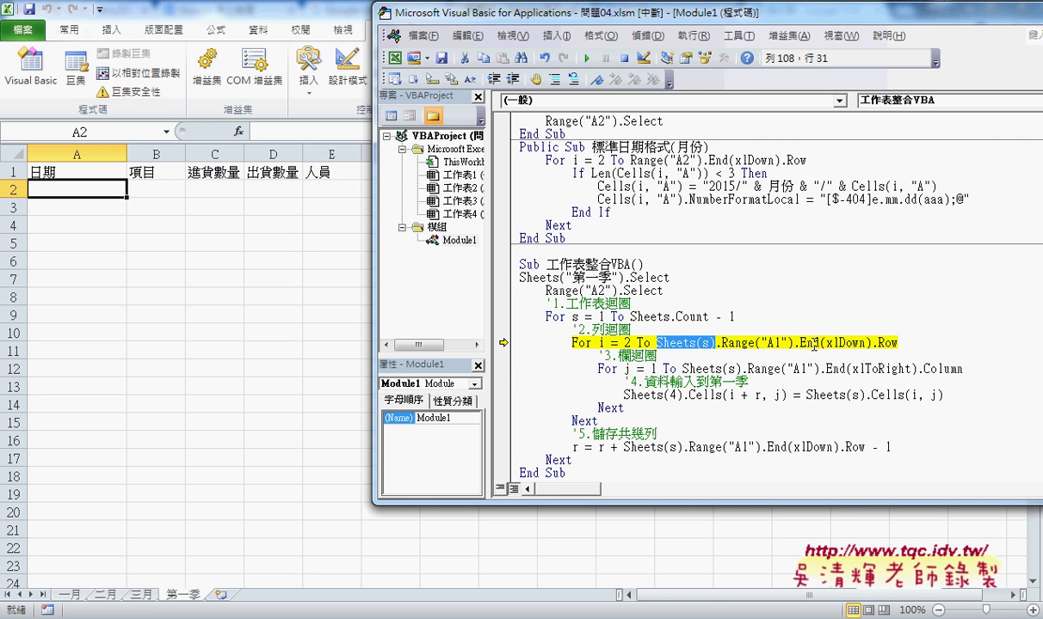
key(F8)
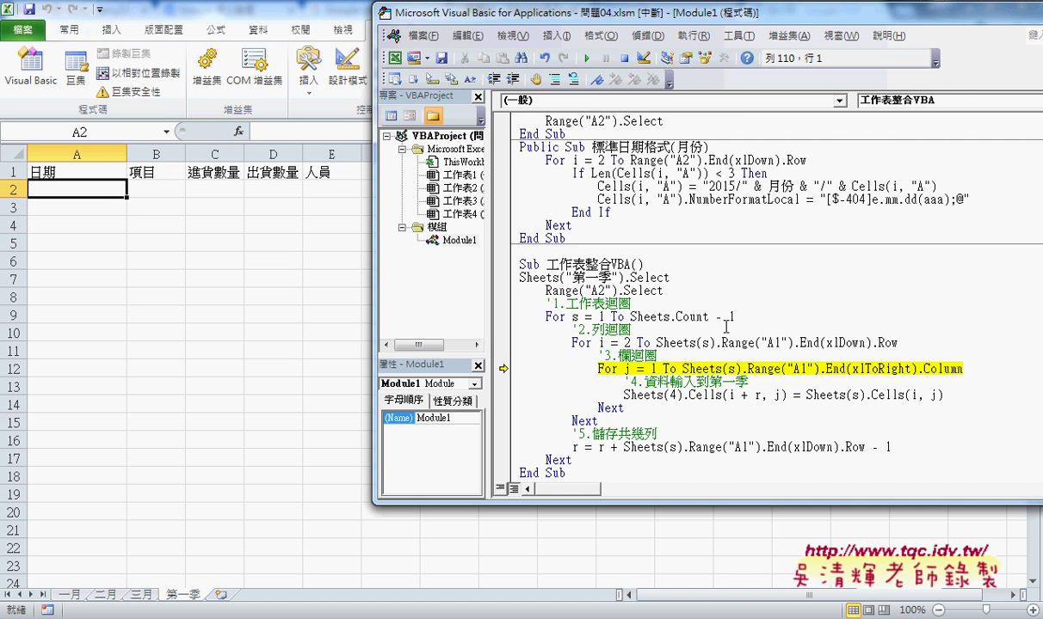
mouse_move(600, 345)
mouse_move(628, 369)
key(F8)
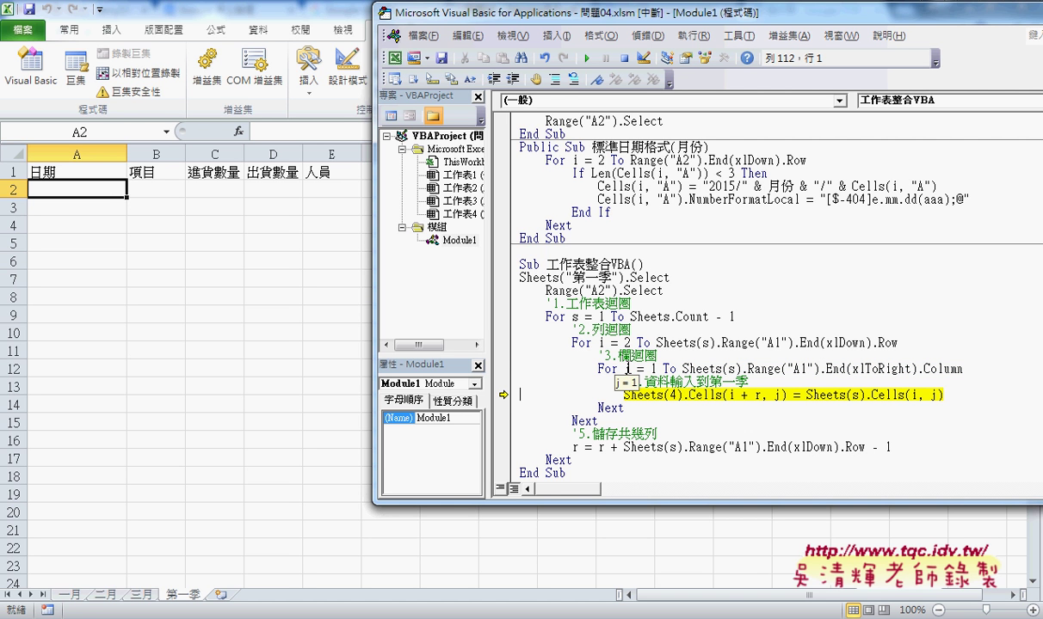
- Check the first data row of 一月, from A2 across to the 人員 value
click(69, 595)
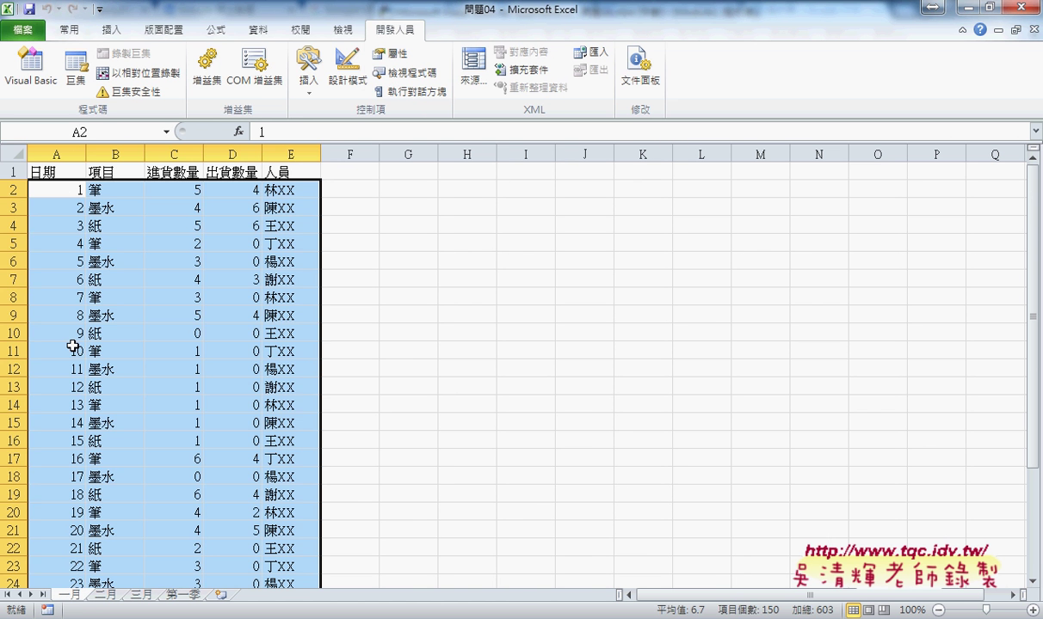
click(64, 191)
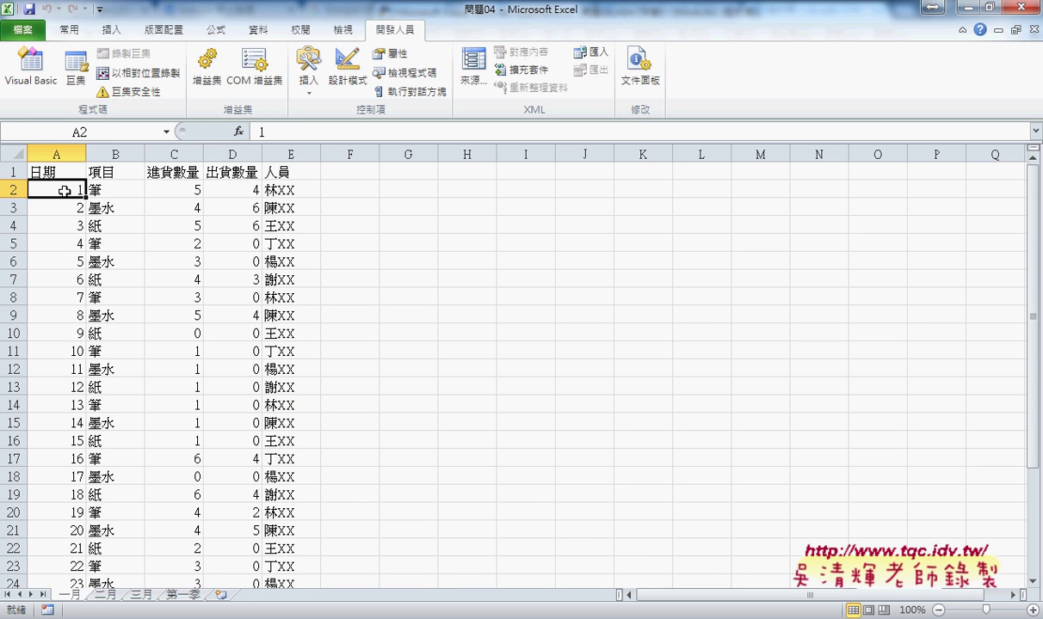
click(108, 186)
click(168, 186)
click(213, 186)
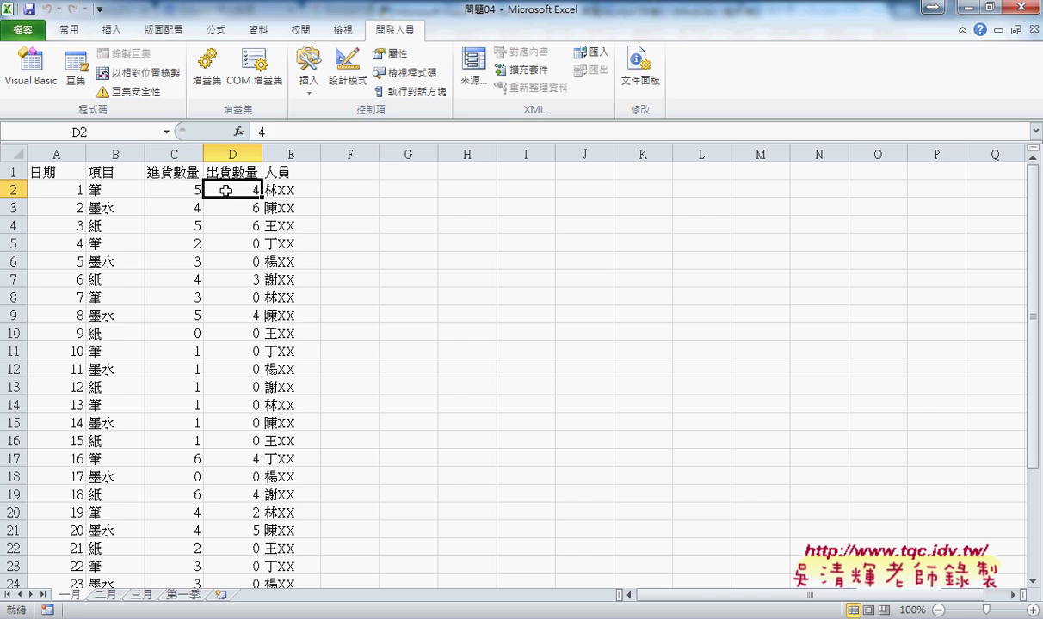
click(283, 190)
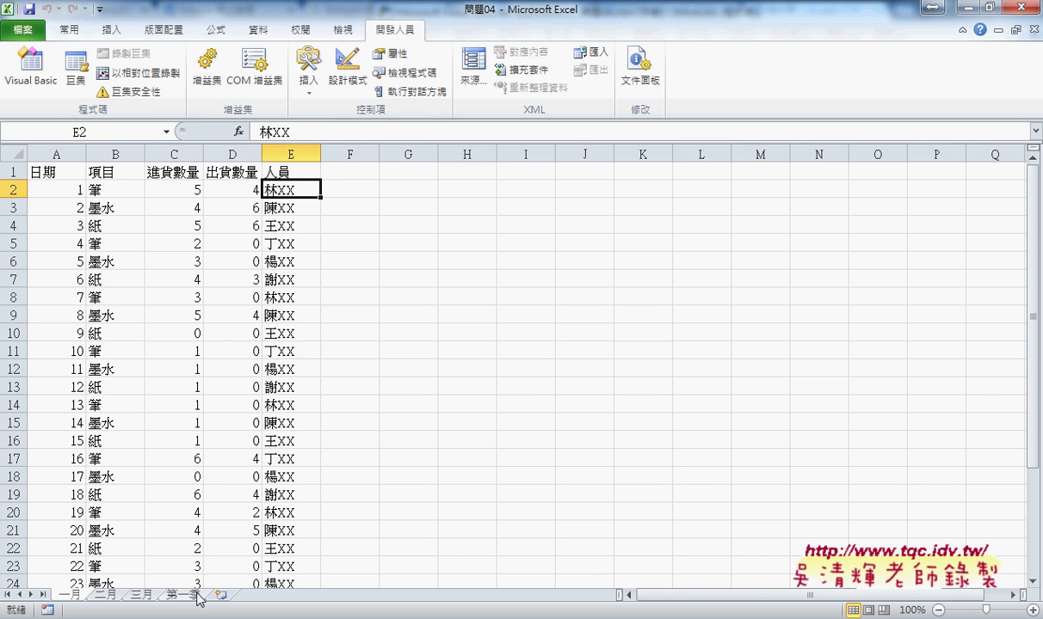
- Check that row 2 of 第一季 is still empty, then return to the VBA editor
click(185, 595)
click(159, 185)
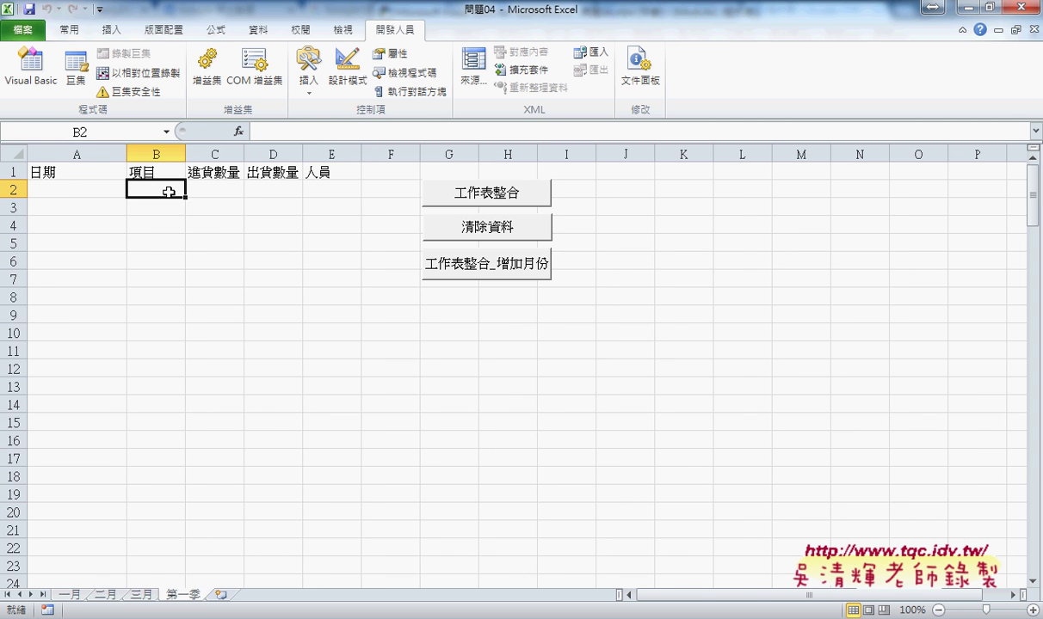
click(207, 185)
click(284, 186)
click(342, 191)
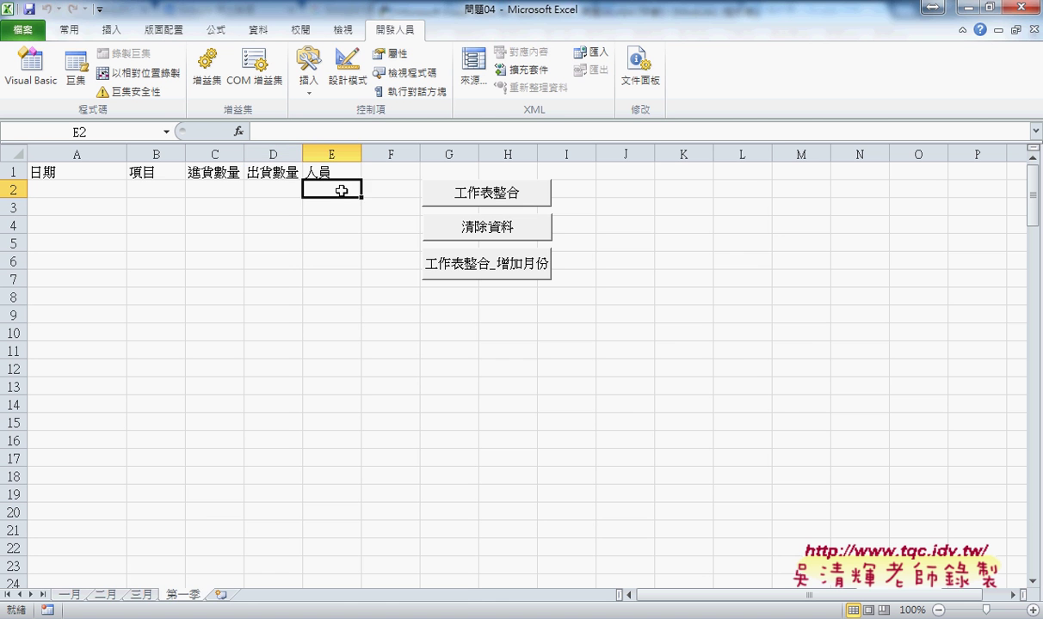
click(350, 526)
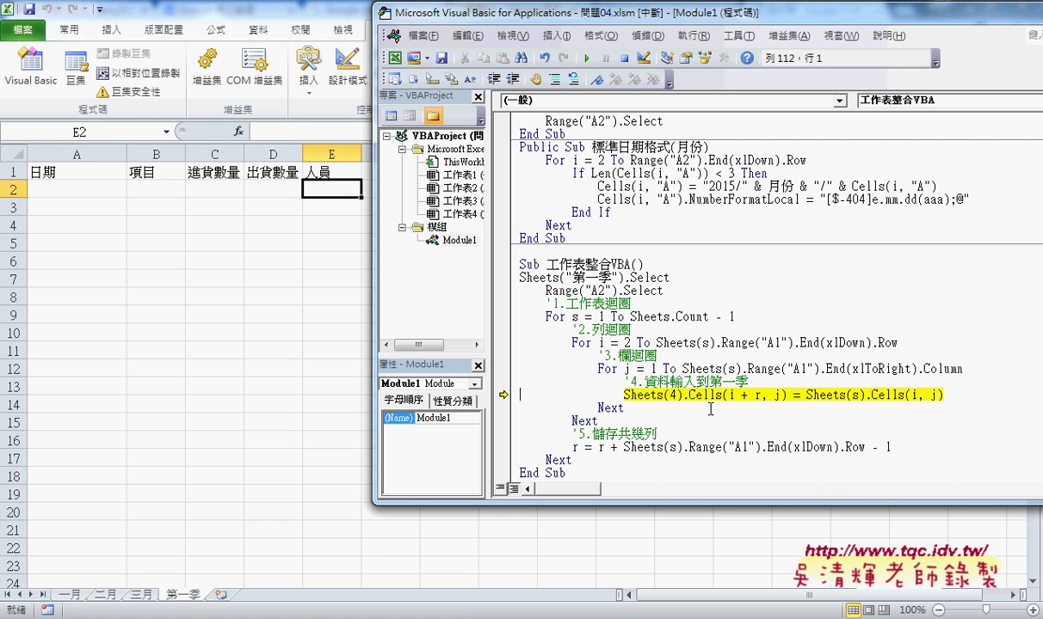
- Examine the source-cell expression and destination Sheets(4) on the paused copy line
drag(806, 395, 959, 398)
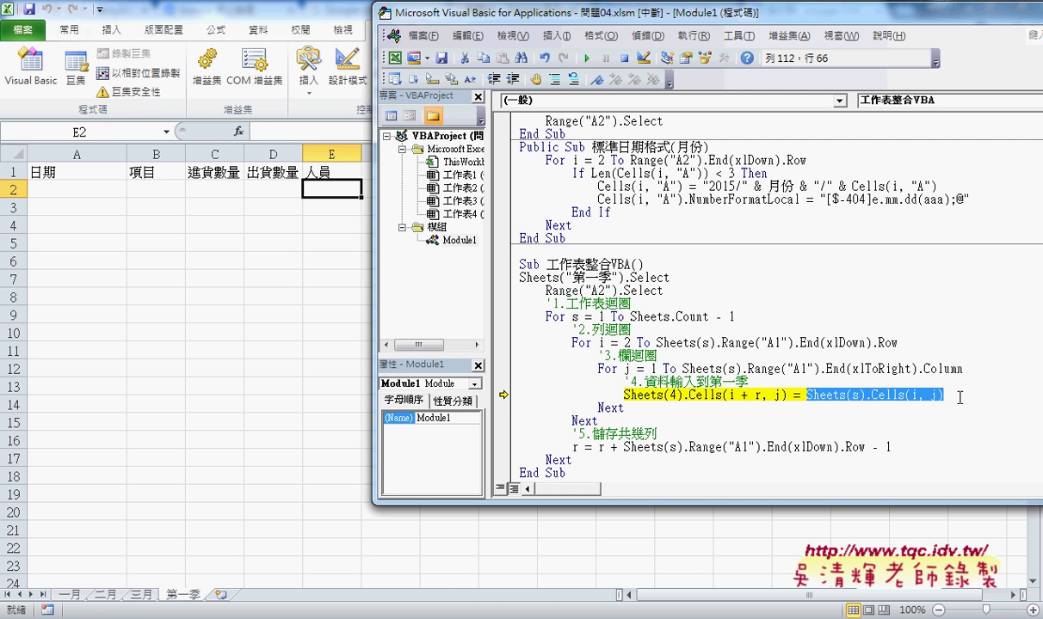
click(853, 395)
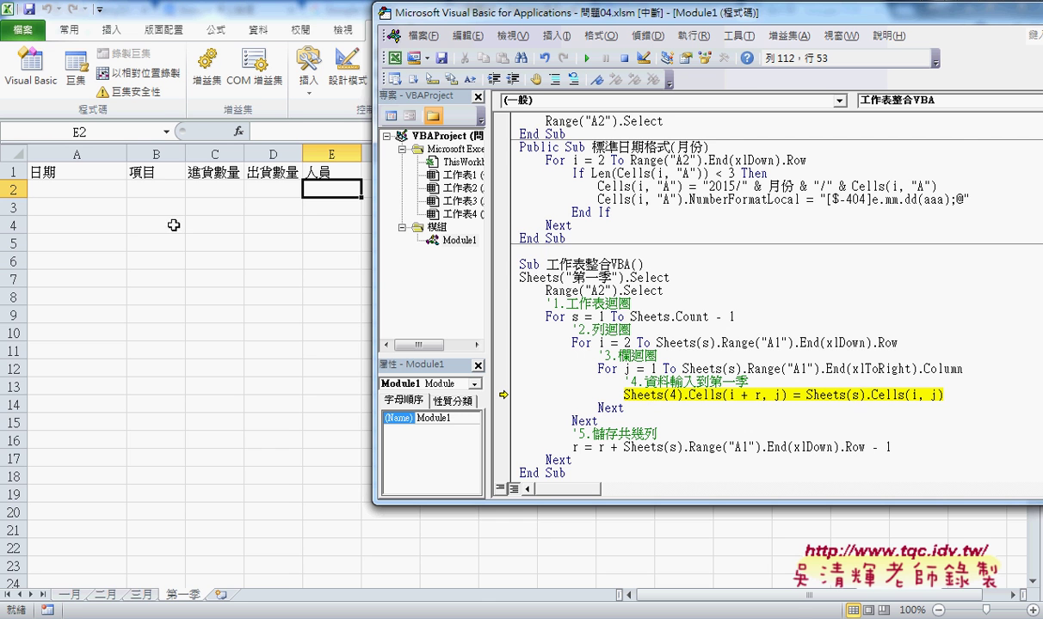
double_click(673, 395)
click(754, 398)
mouse_move(757, 396)
- Resume the macro and scroll through 第一季's combined rows from 一月, 二月 and 三月
drag(568, 13, 665, 18)
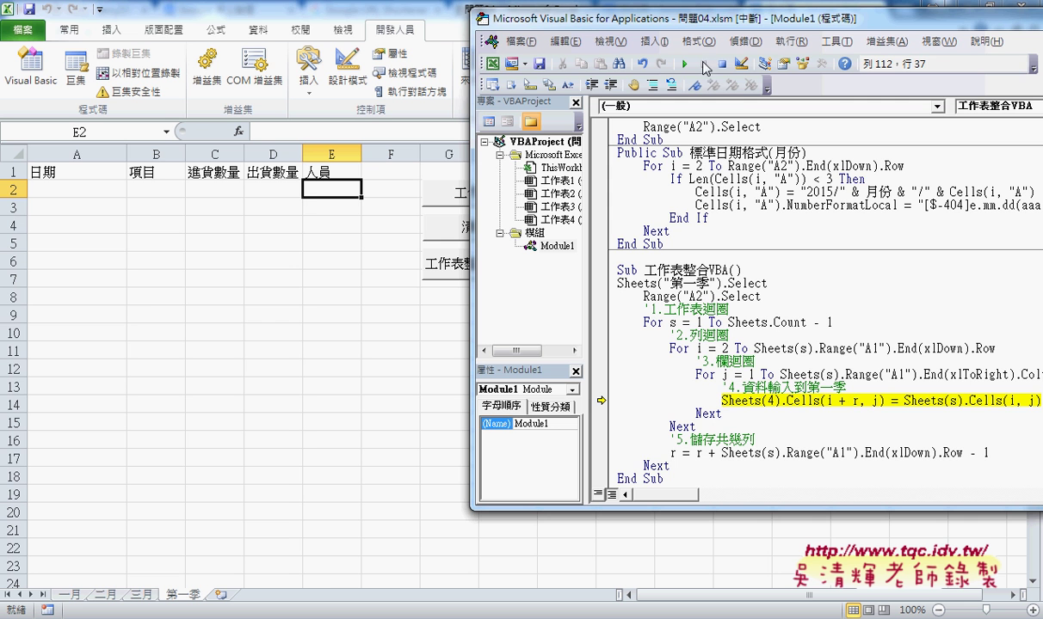
click(685, 65)
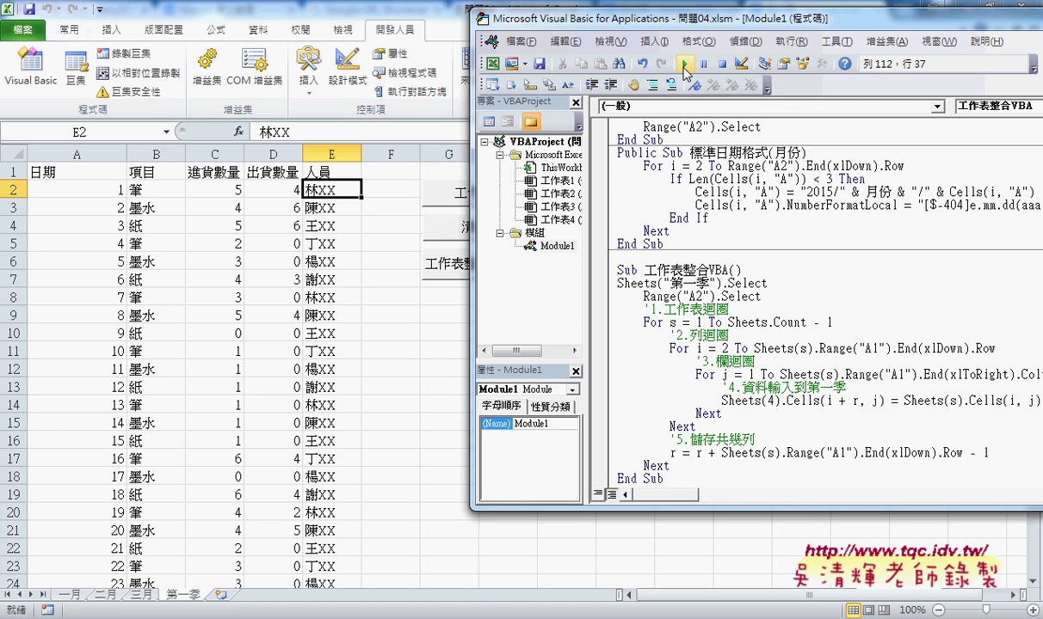
click(197, 348)
scroll(200, 345, down, 2)
scroll(200, 353, down, 3)
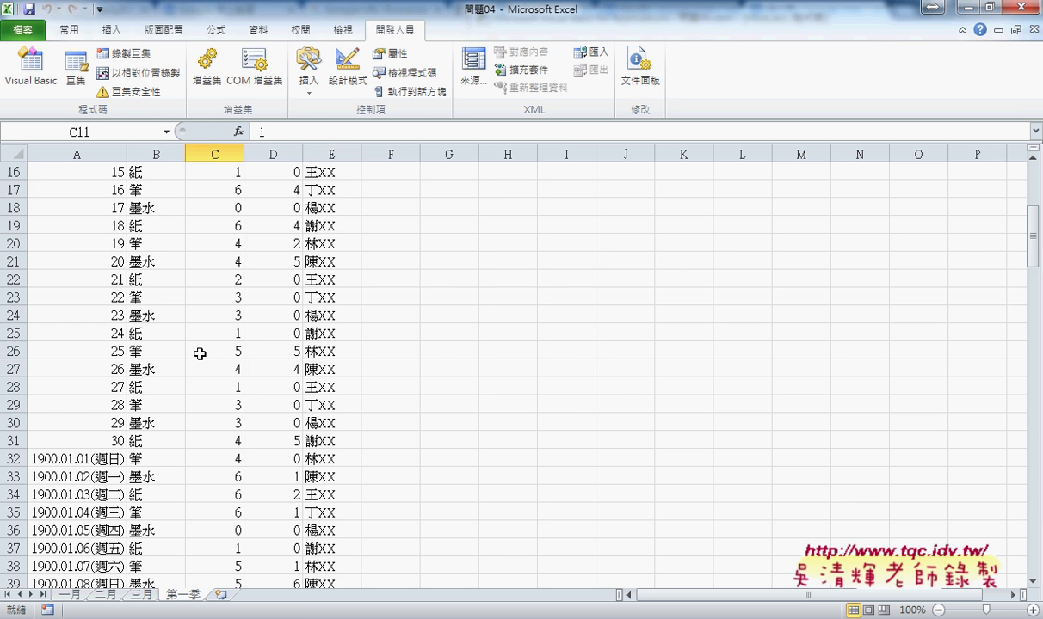
scroll(200, 354, down, 5)
scroll(199, 353, down, 3)
scroll(200, 353, down, 5)
scroll(200, 354, down, 2)
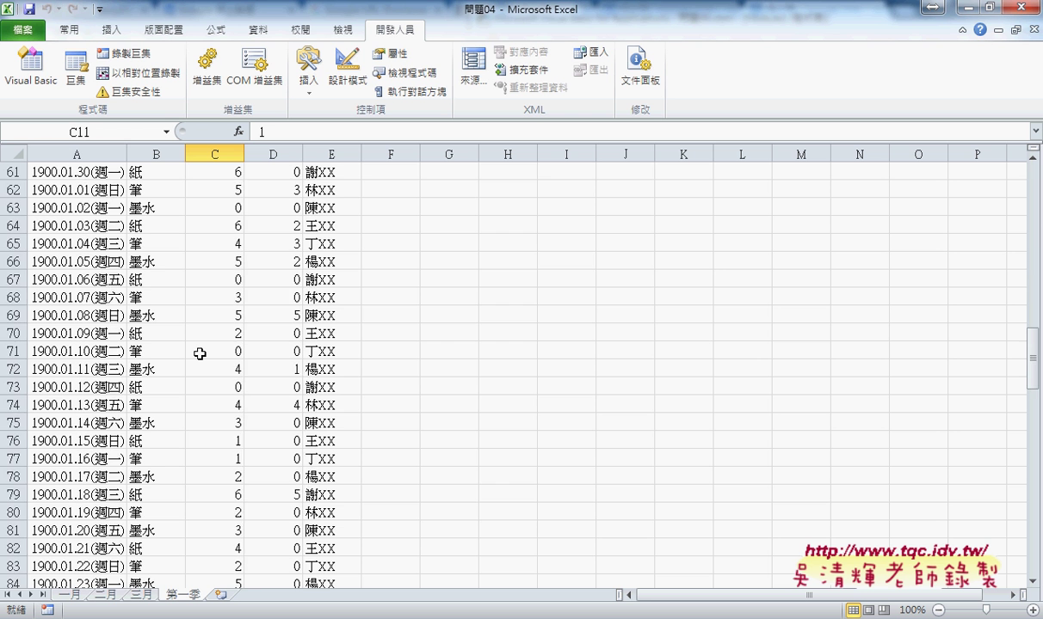
scroll(82, 249, up, 1)
scroll(93, 288, up, 4)
scroll(93, 291, up, 2)
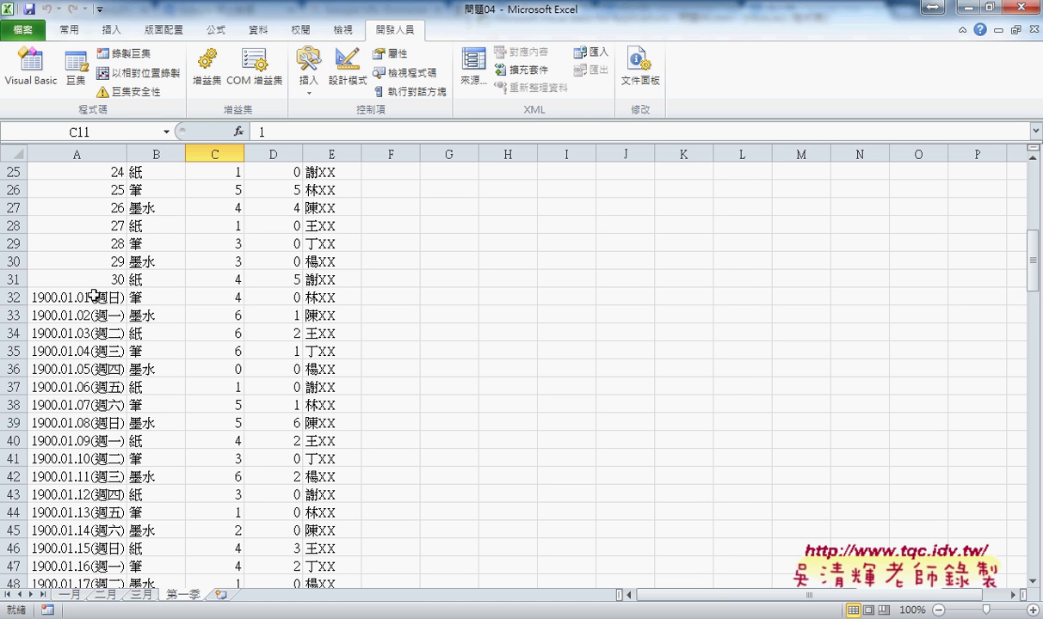
scroll(93, 291, up, 3)
scroll(149, 344, up, 4)
scroll(149, 345, up, 1)
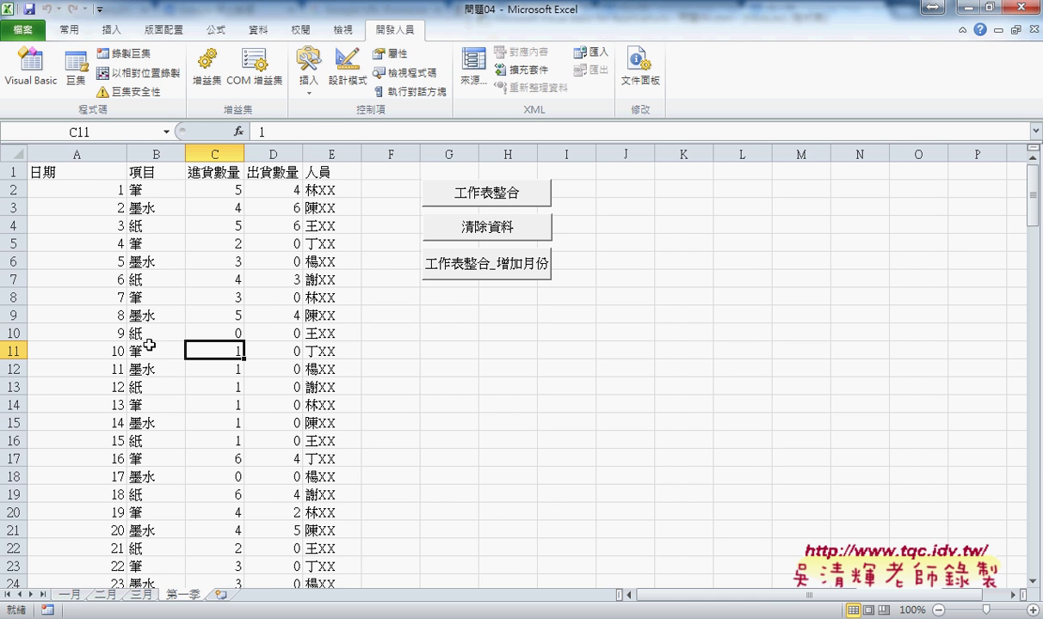
- Select row 31 on 一月, its last record
click(70, 594)
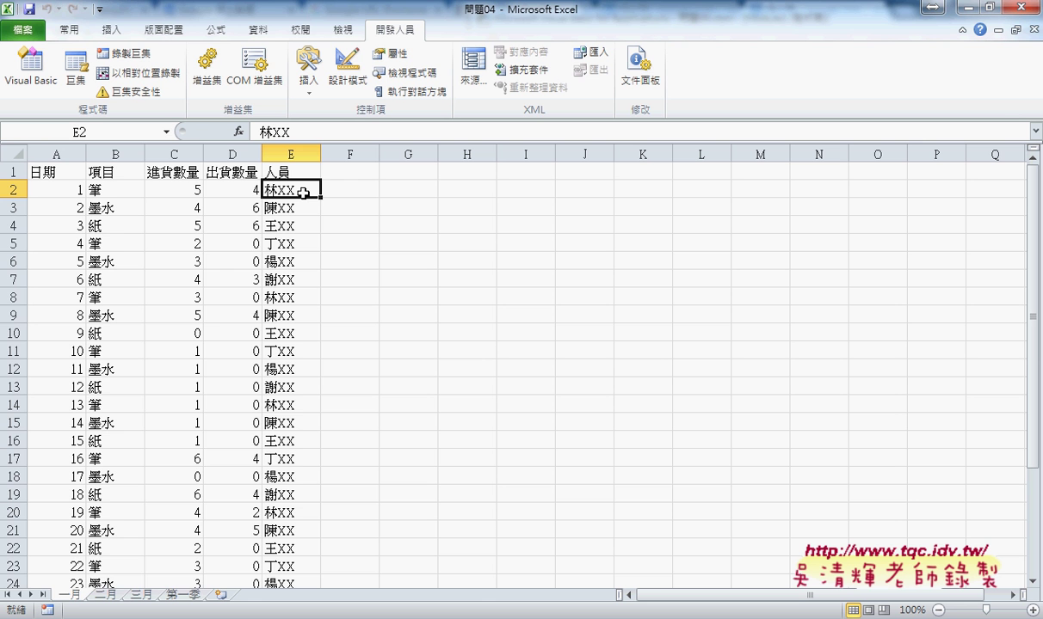
scroll(304, 193, down, 3)
scroll(304, 193, down, 4)
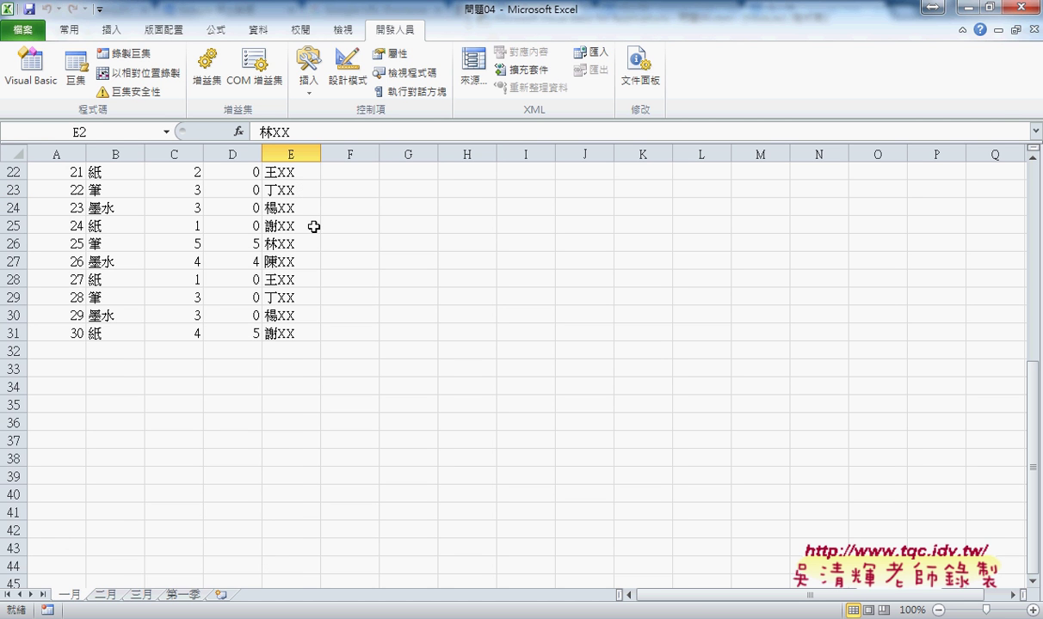
click(14, 333)
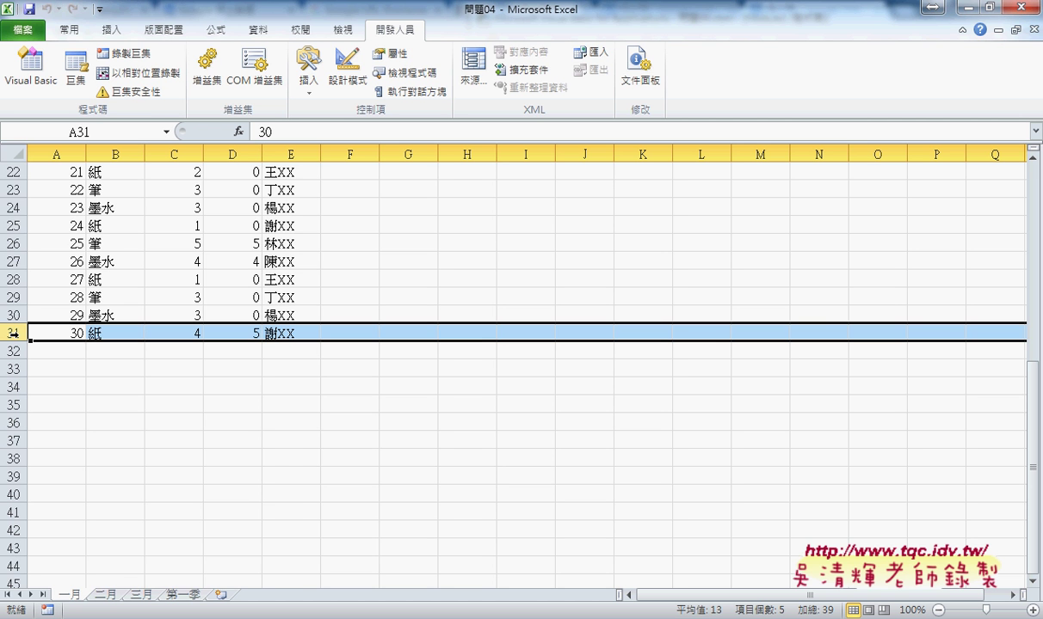
scroll(13, 333, up, 7)
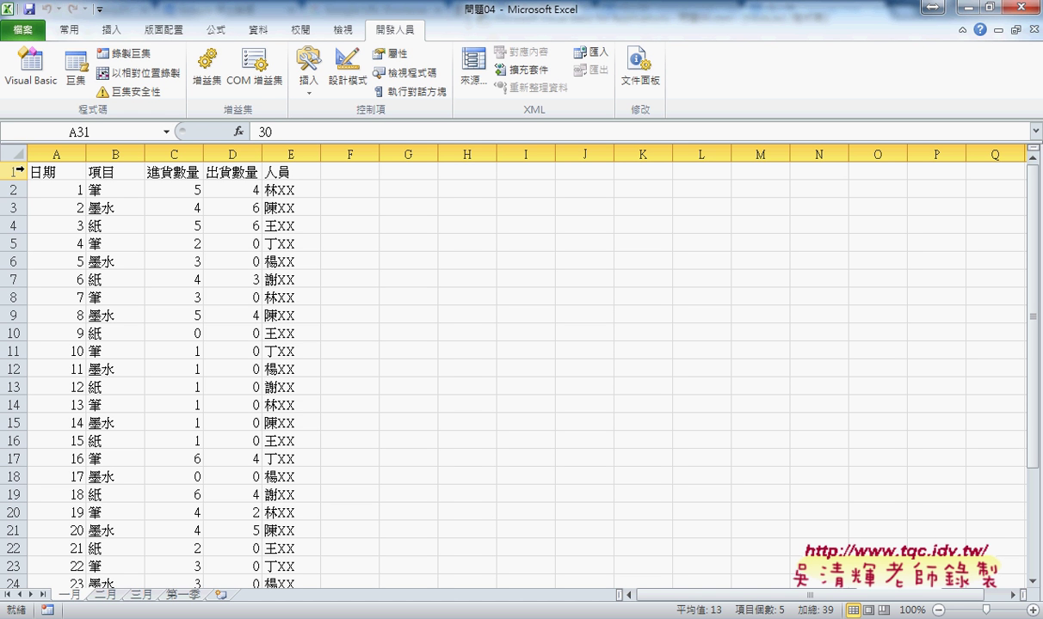
- Inspect A32 on 第一季, the first copied 1900.01.01 date, then switch back to the VBA editor
click(182, 594)
scroll(196, 442, down, 2)
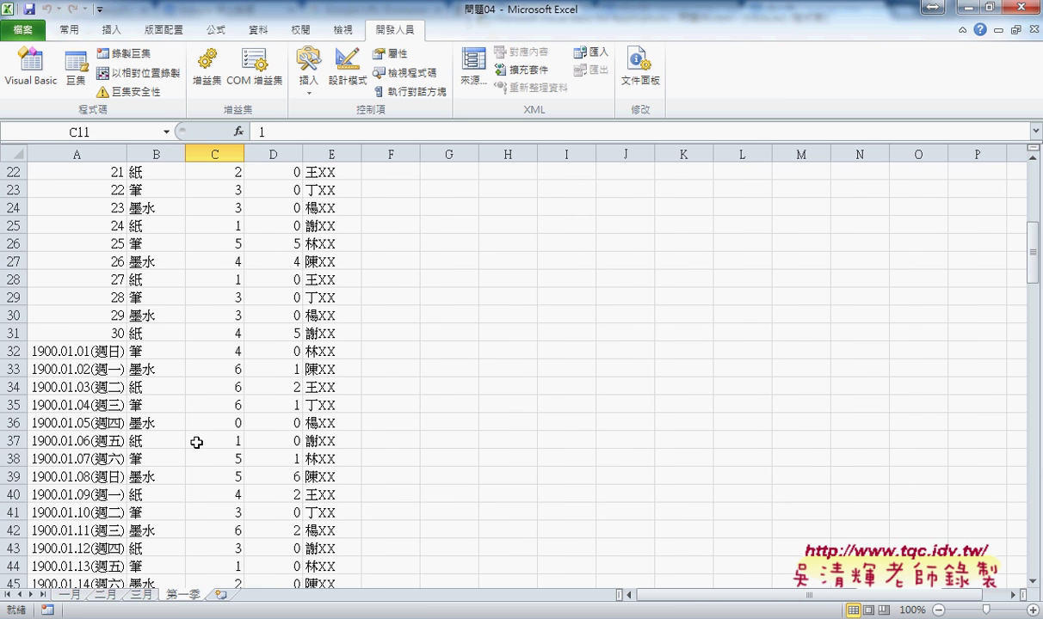
click(64, 350)
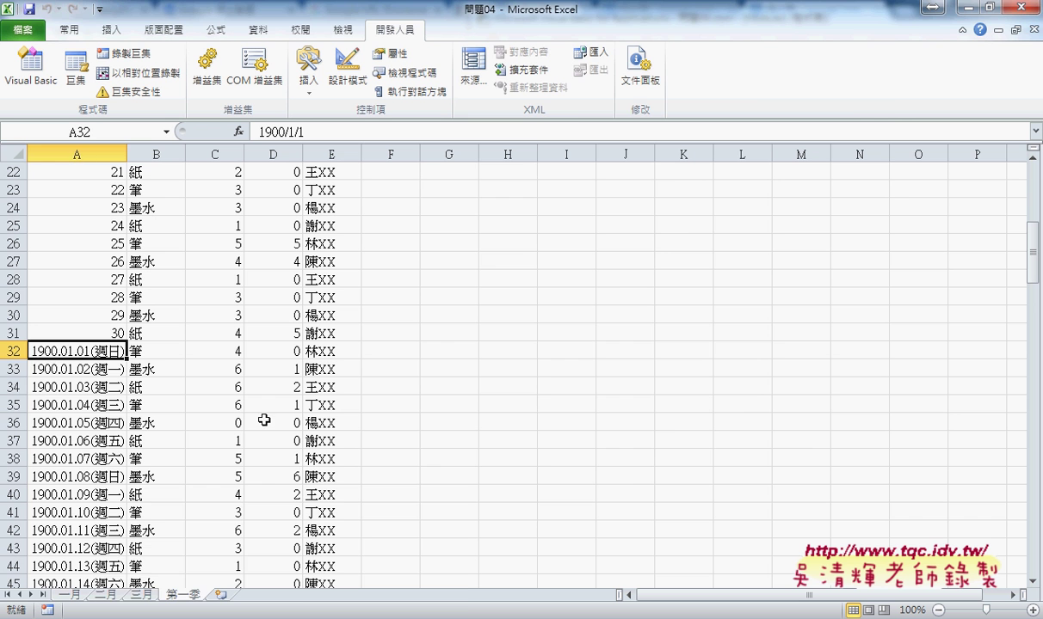
click(275, 618)
click(350, 568)
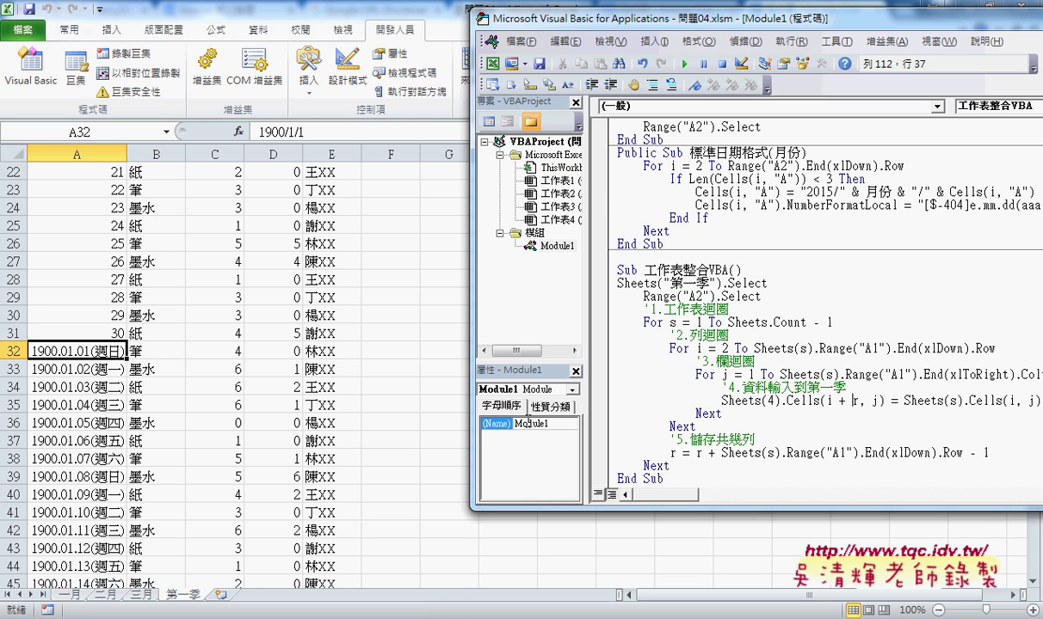
scroll(614, 365, down, 1)
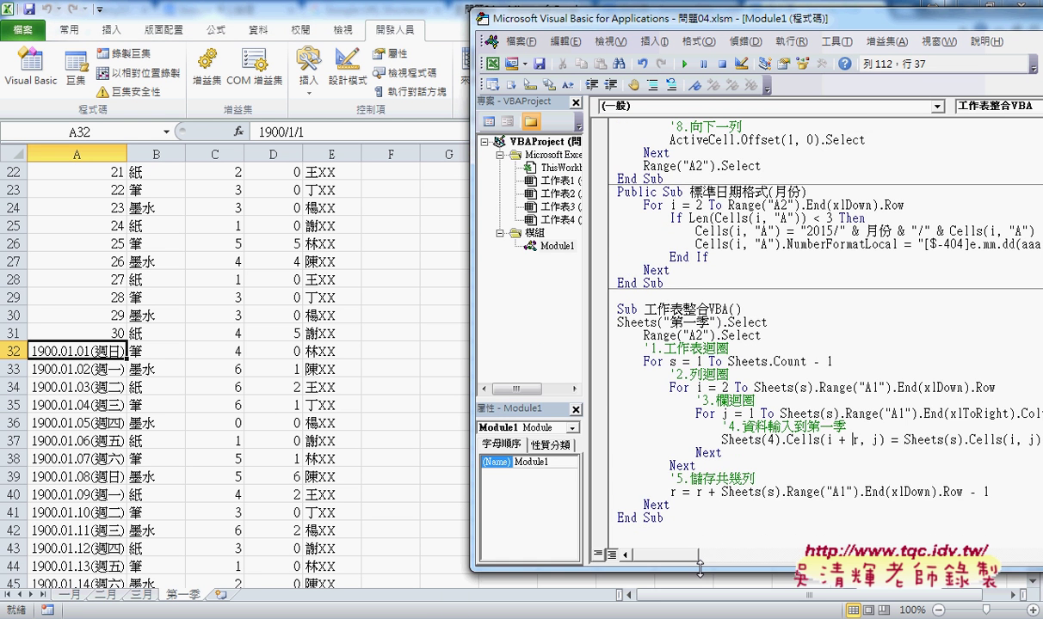
drag(703, 523, 703, 583)
click(676, 376)
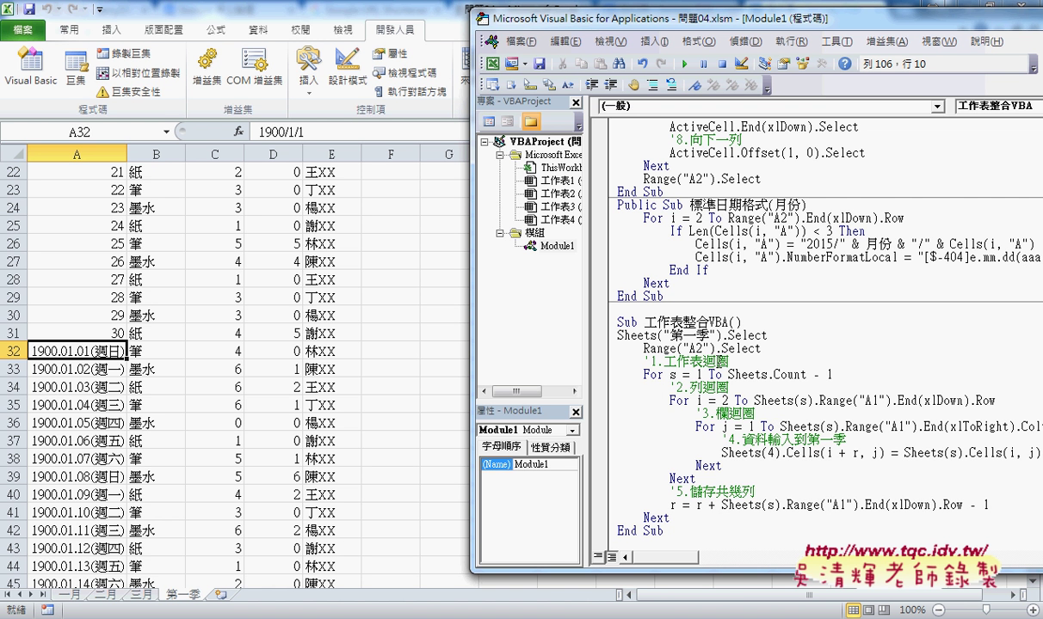
click(723, 401)
click(756, 444)
click(819, 439)
- In the Google Docs notes, scroll past the INSERT INTO test statement to the 建立問題04資料庫 heading
key(alt+Tab)
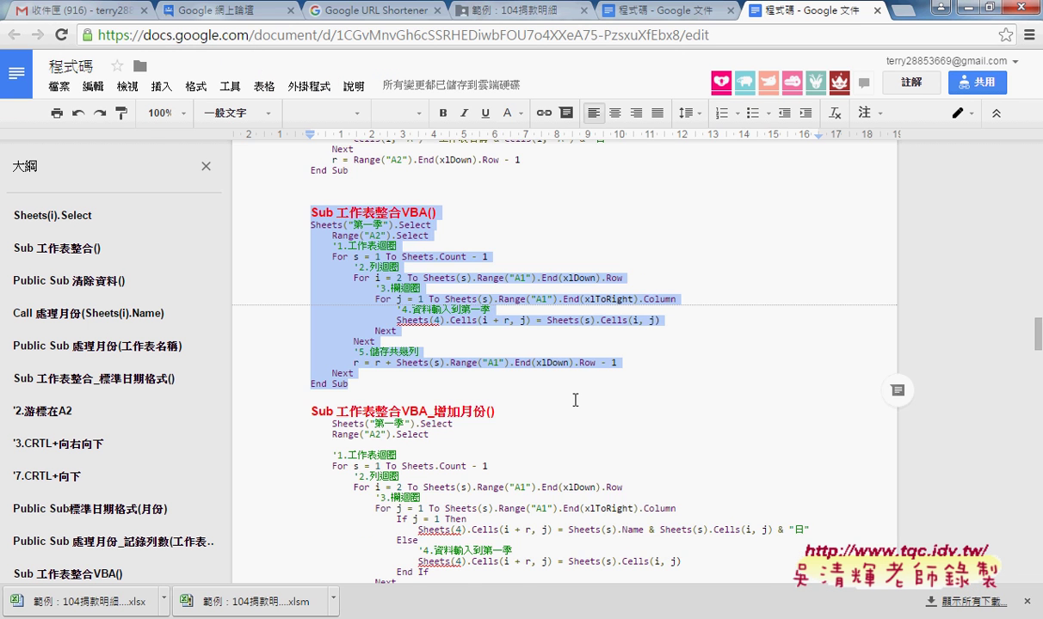
scroll(575, 400, down, 3)
scroll(574, 401, down, 2)
scroll(575, 400, down, 5)
scroll(575, 400, down, 2)
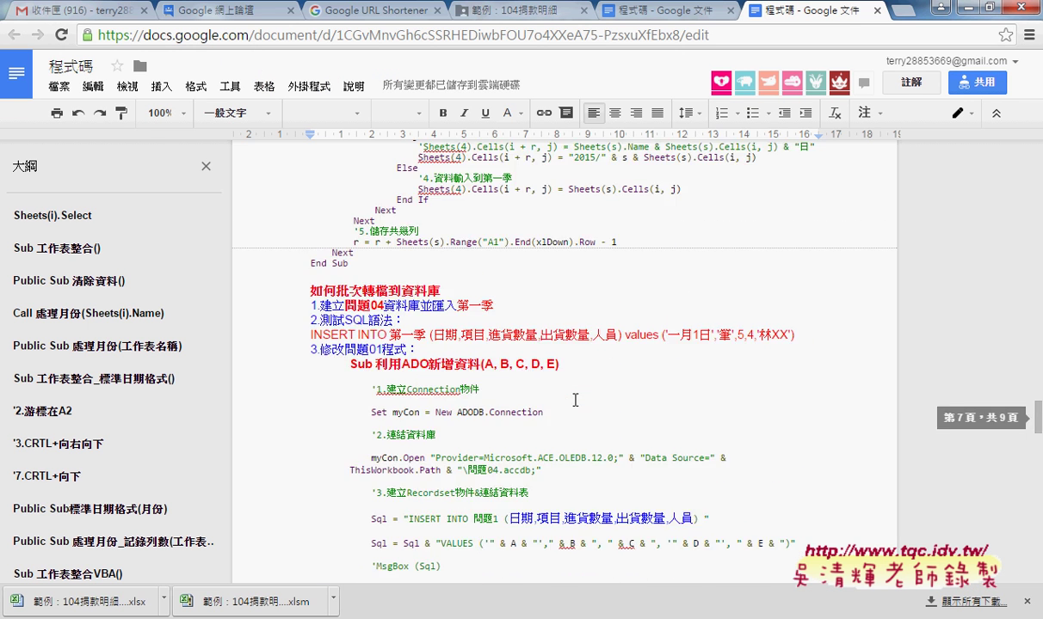
scroll(575, 401, down, 1)
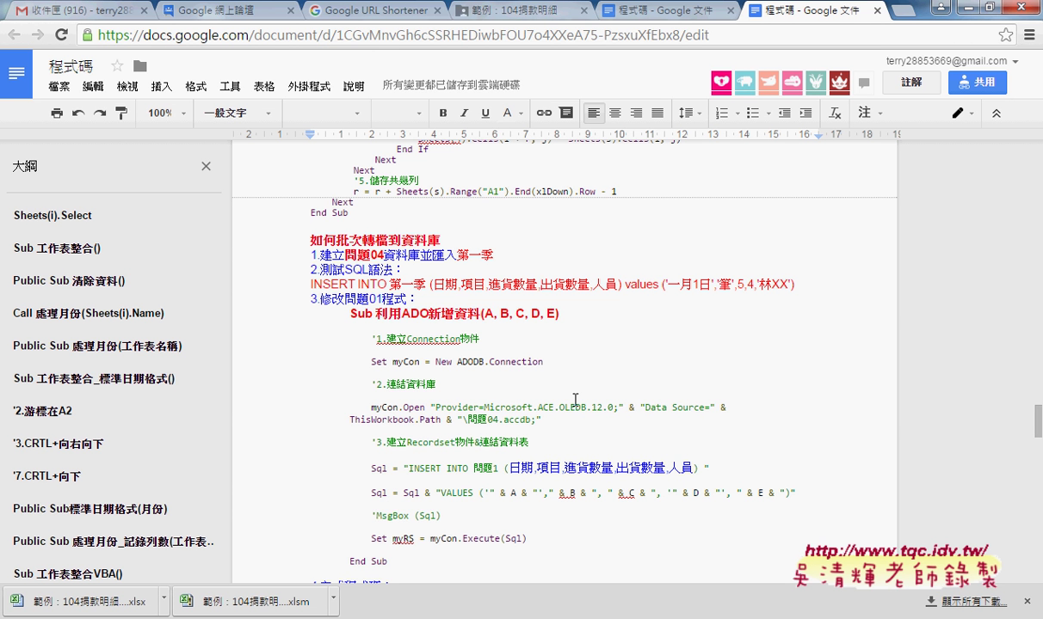
drag(311, 284, 385, 284)
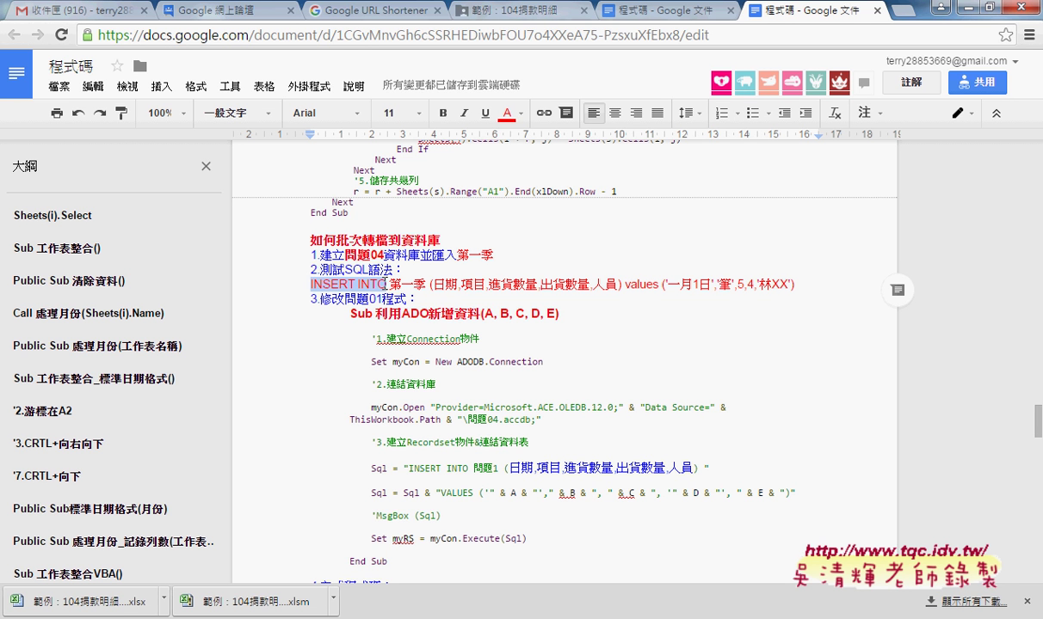
scroll(384, 284, down, 2)
scroll(379, 284, down, 5)
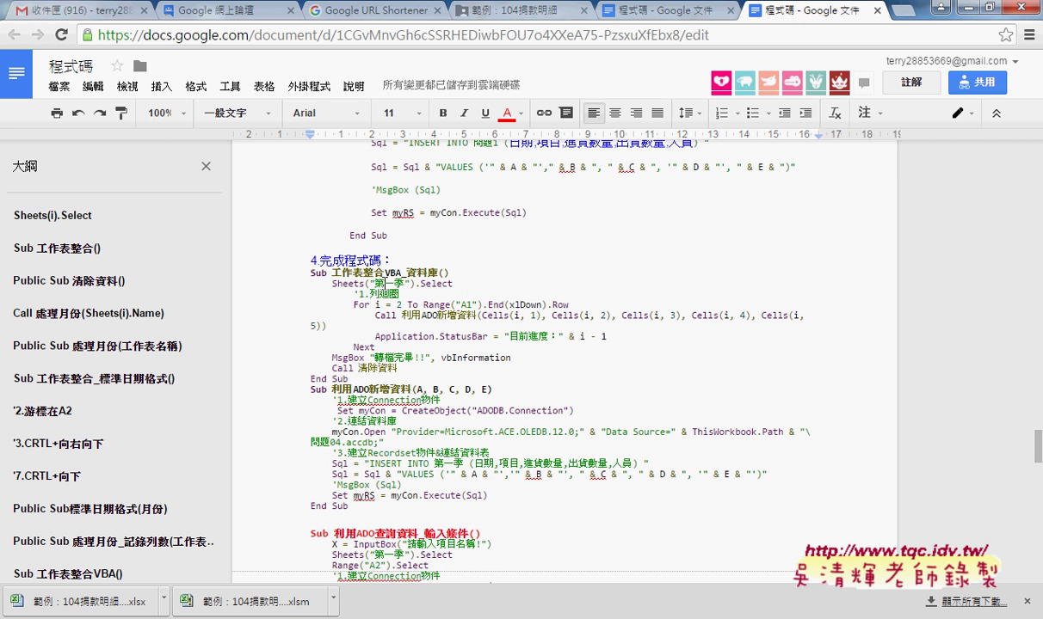
scroll(378, 284, down, 2)
scroll(379, 286, down, 2)
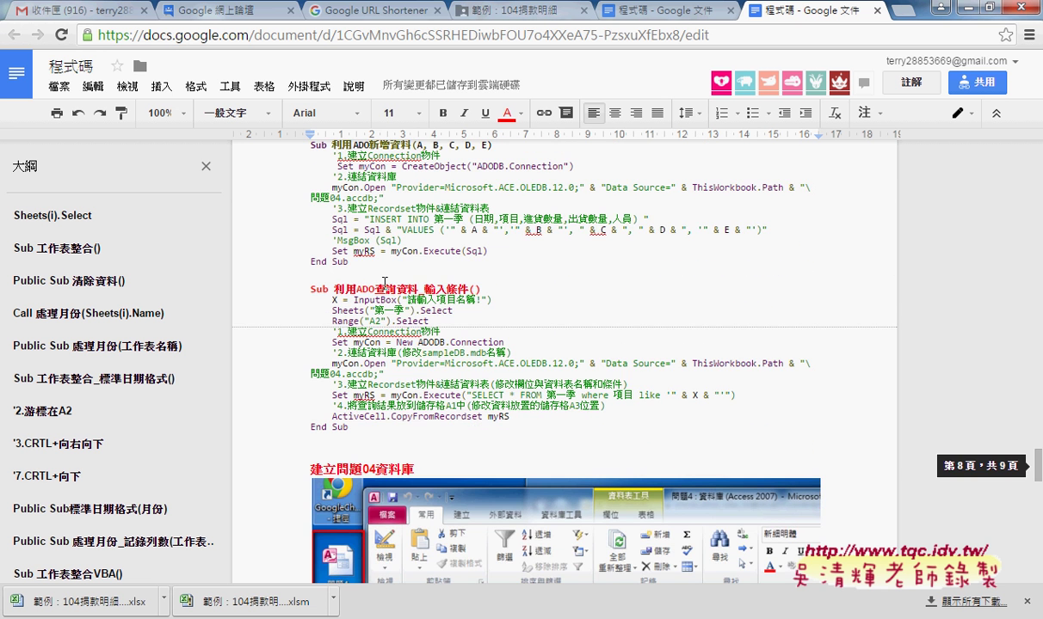
- Highlight SELECT * FROM 第一季, INSERT INTO 第一季, CopyFromRecordset, myRS and ActiveCell, then minimize Chrome
drag(376, 289, 394, 289)
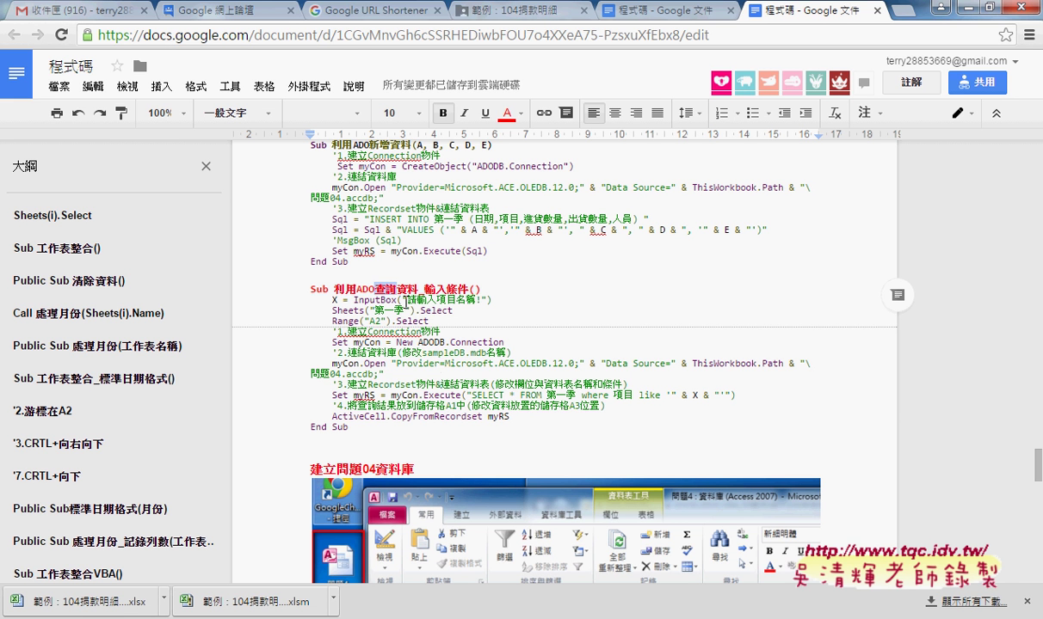
drag(471, 395, 575, 396)
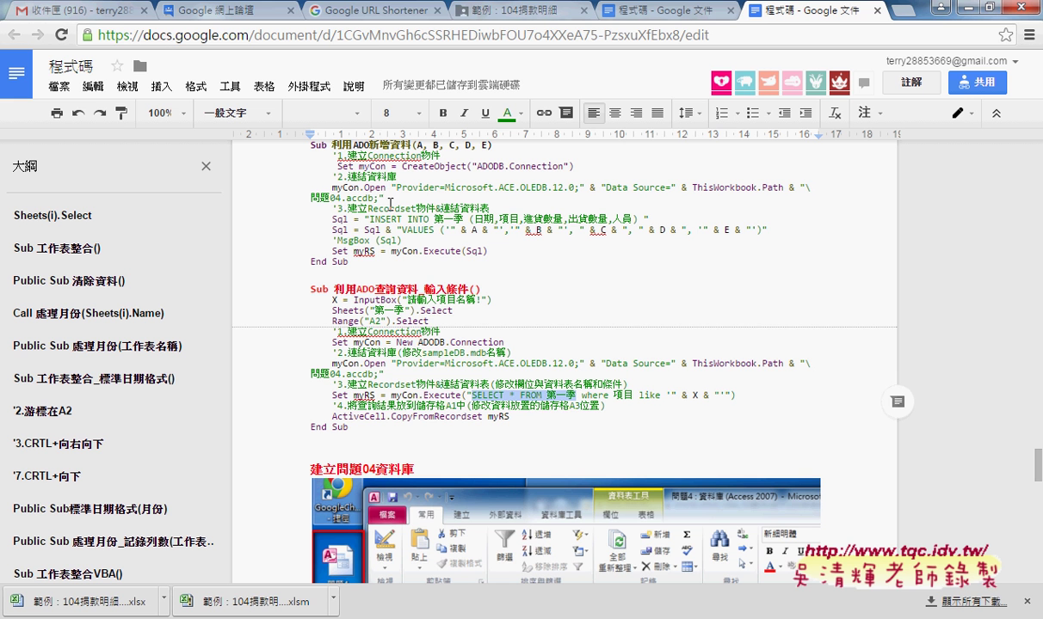
drag(370, 219, 467, 220)
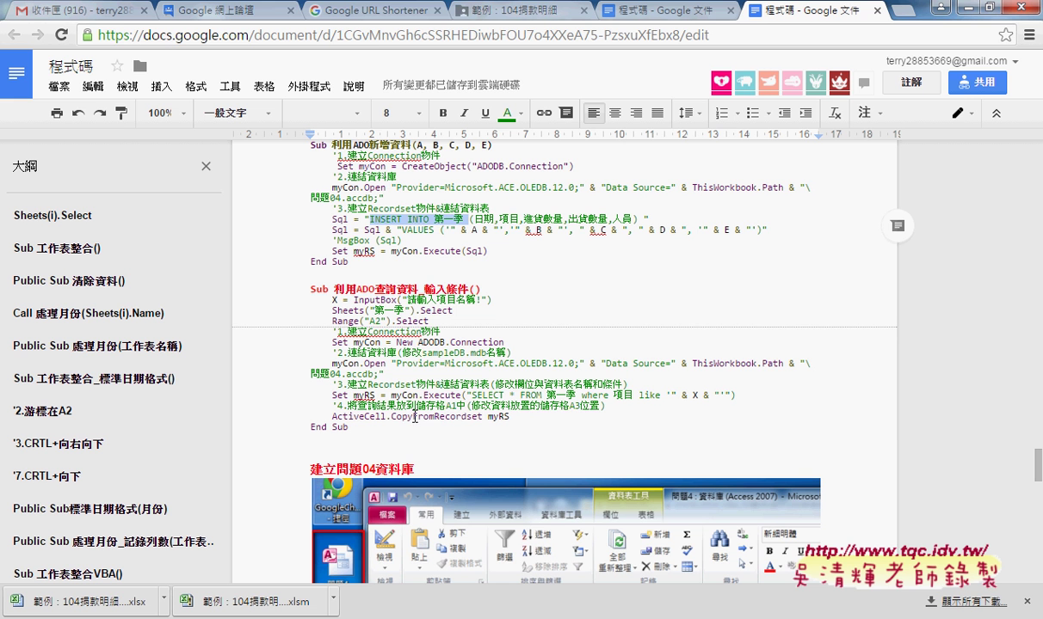
drag(393, 417, 447, 418)
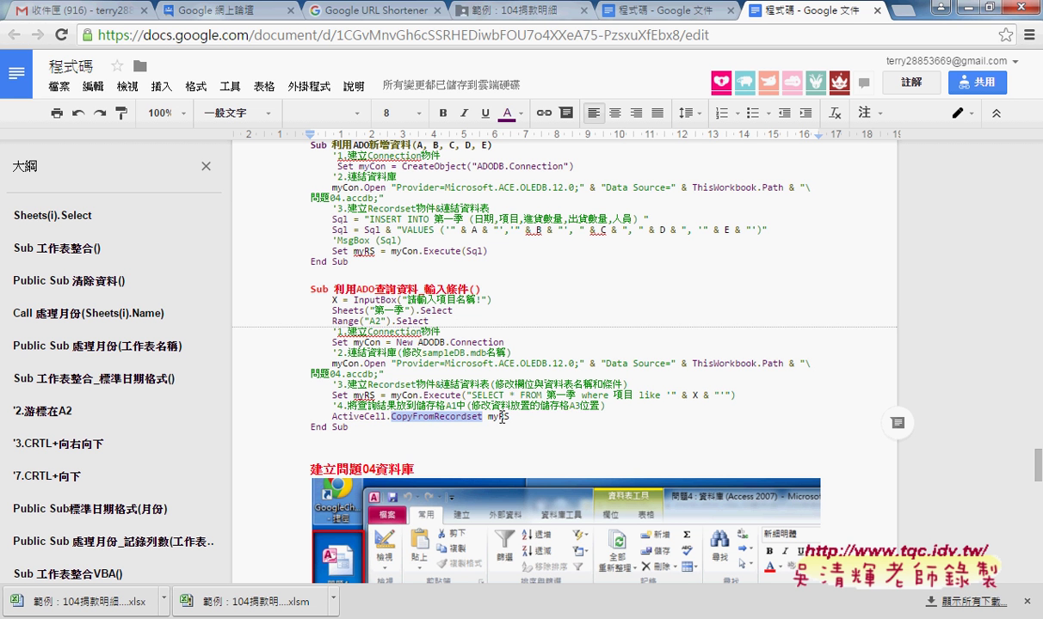
drag(510, 417, 498, 418)
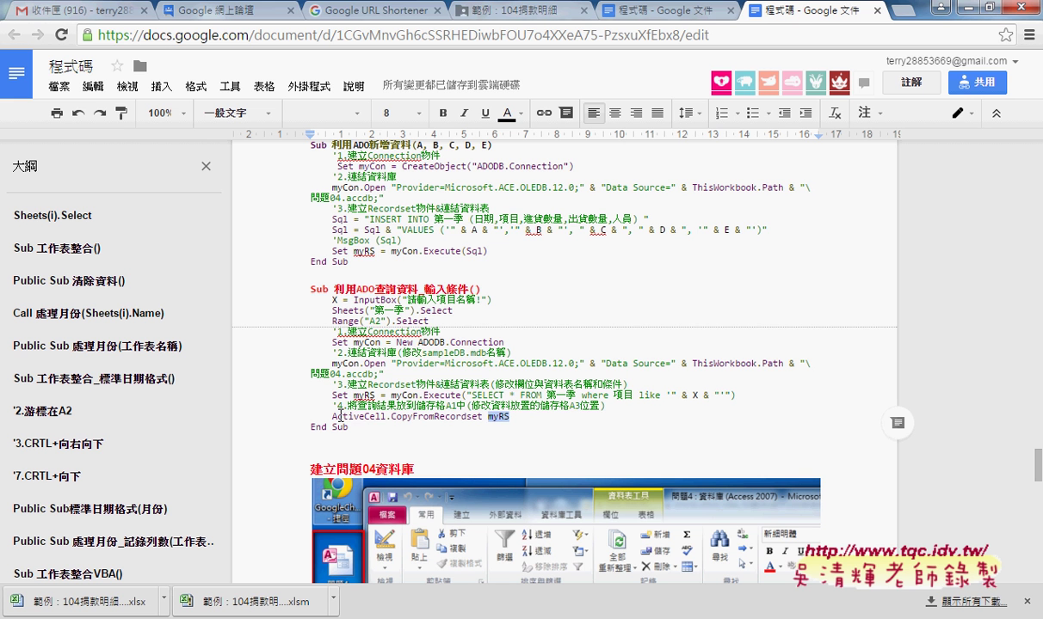
drag(332, 417, 386, 419)
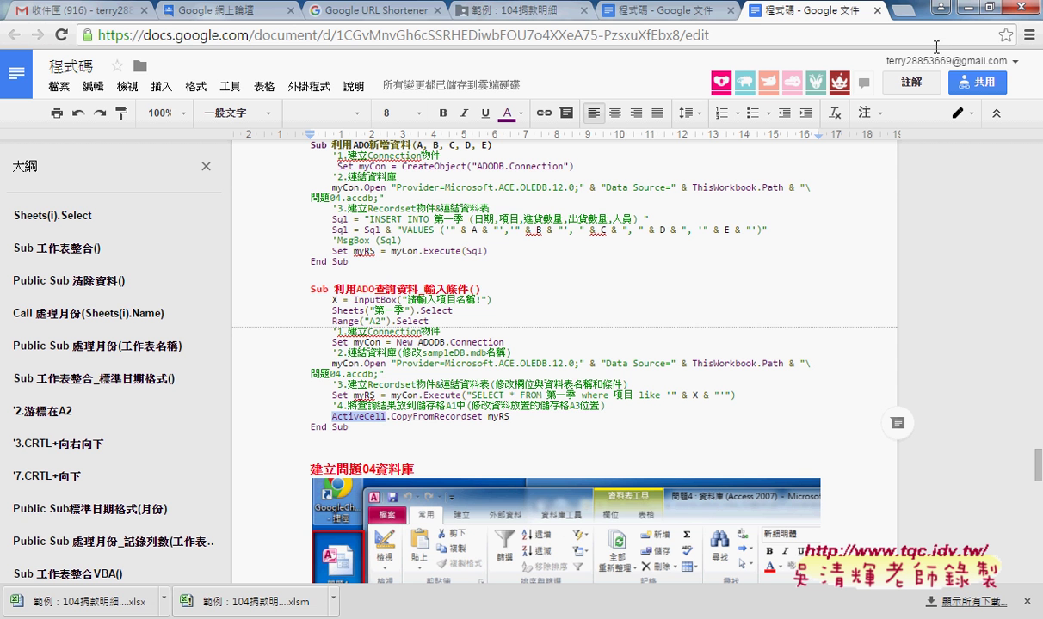
click(963, 10)
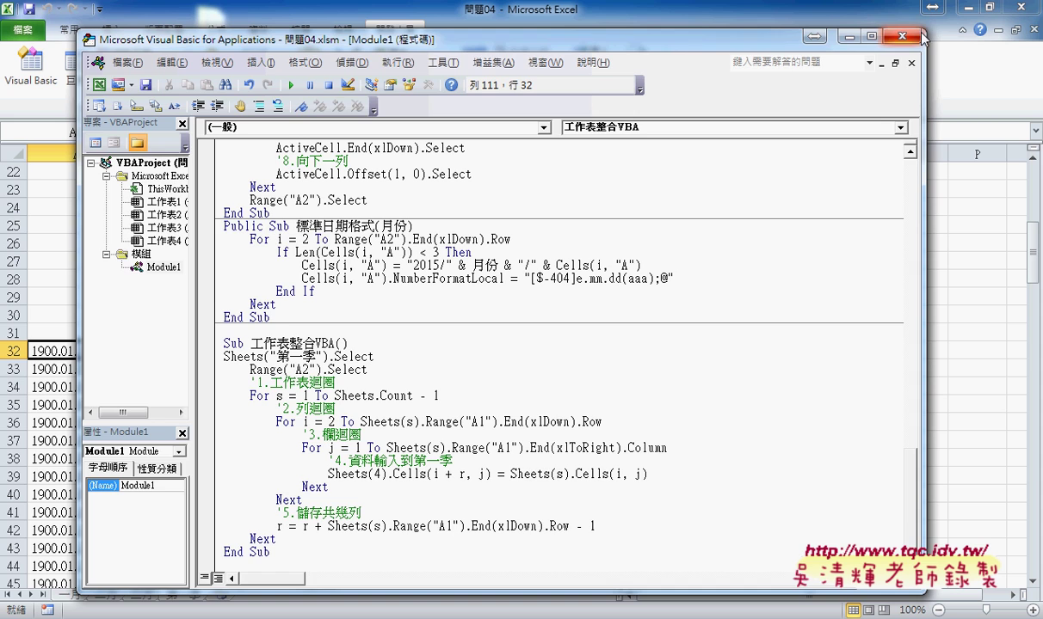
- Close the VBA editor, minimize Excel, and launch Microsoft Access 2010 from Start's Microsoft Office folder
click(916, 36)
click(967, 12)
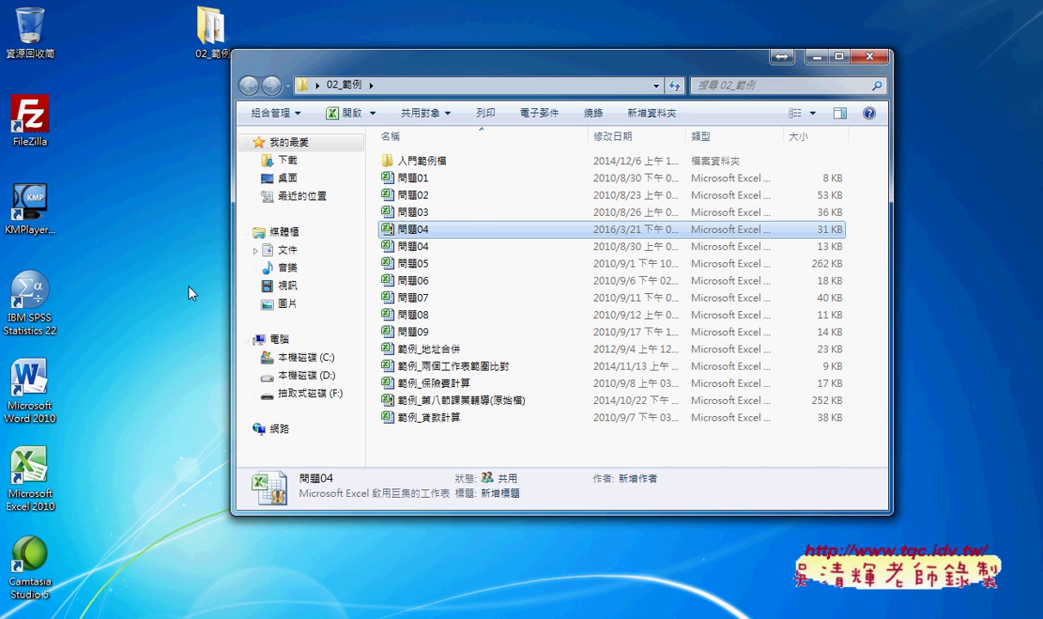
key(super)
click(99, 561)
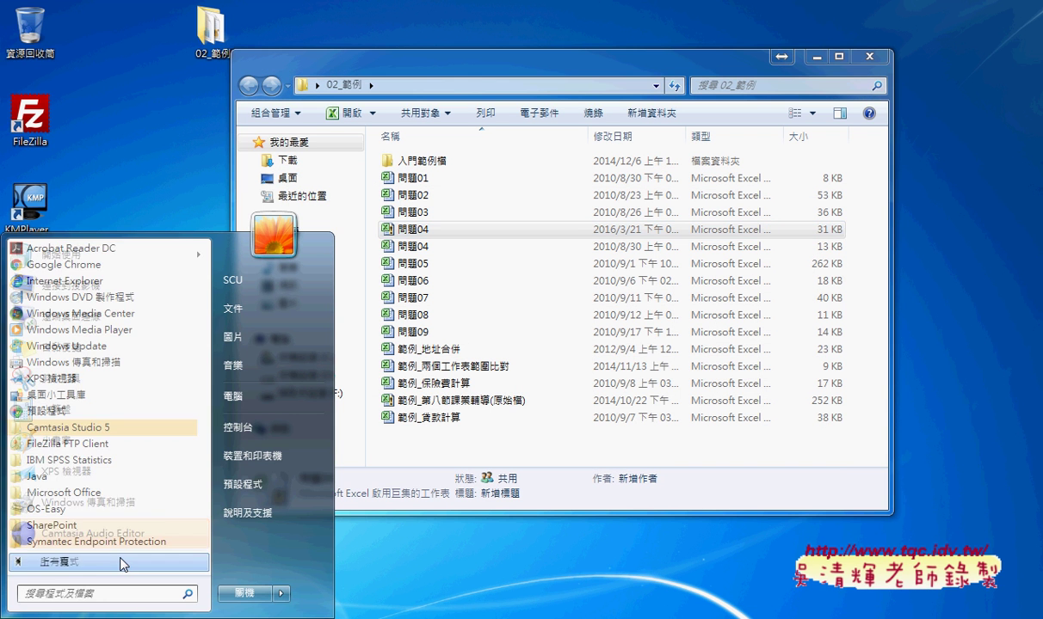
drag(204, 461, 204, 529)
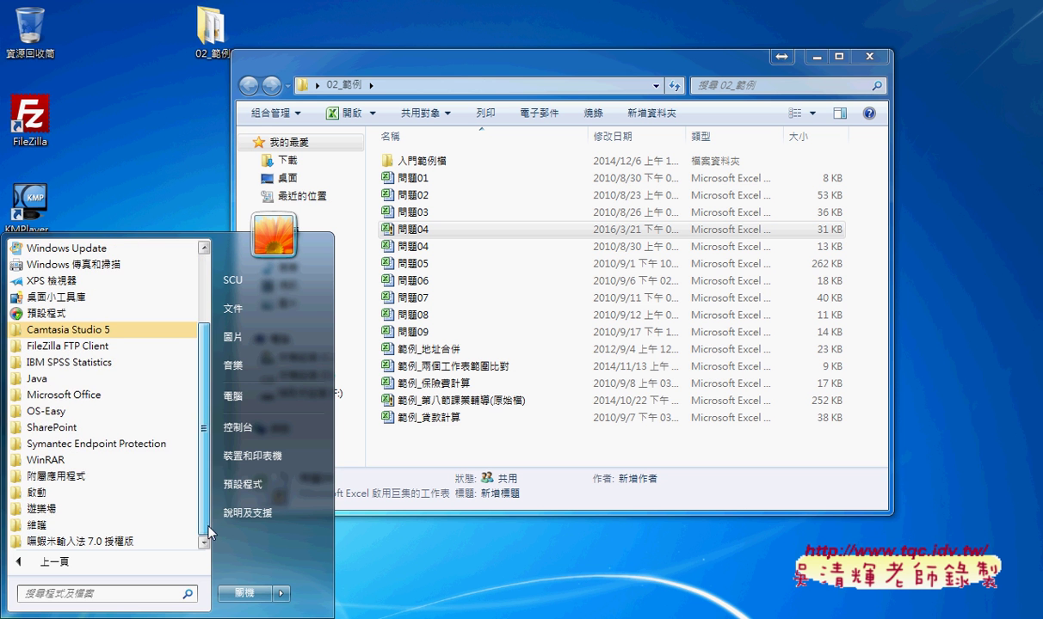
click(135, 396)
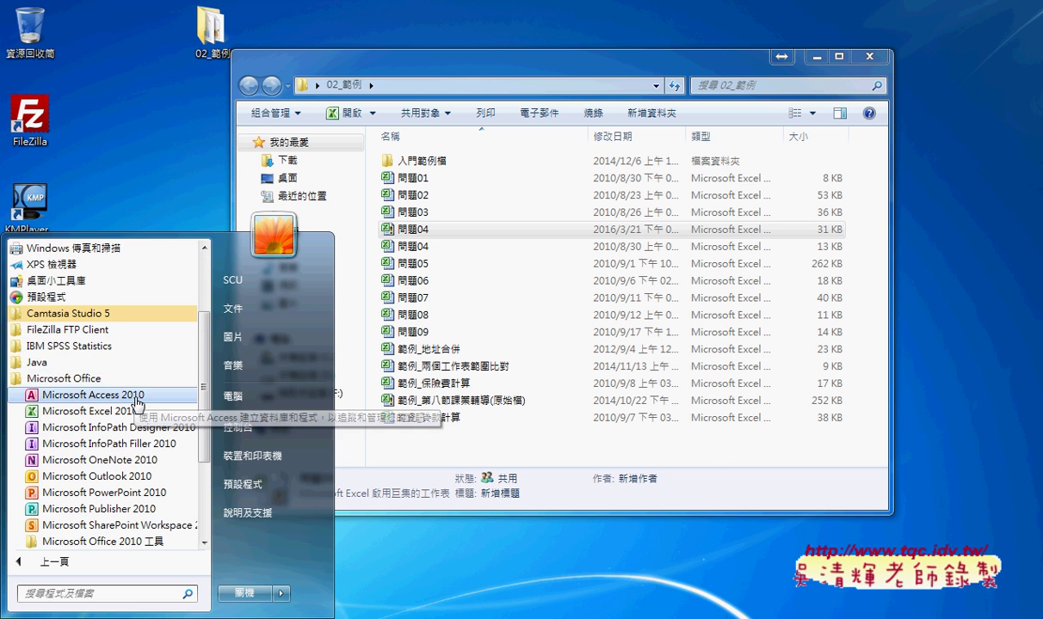
click(133, 397)
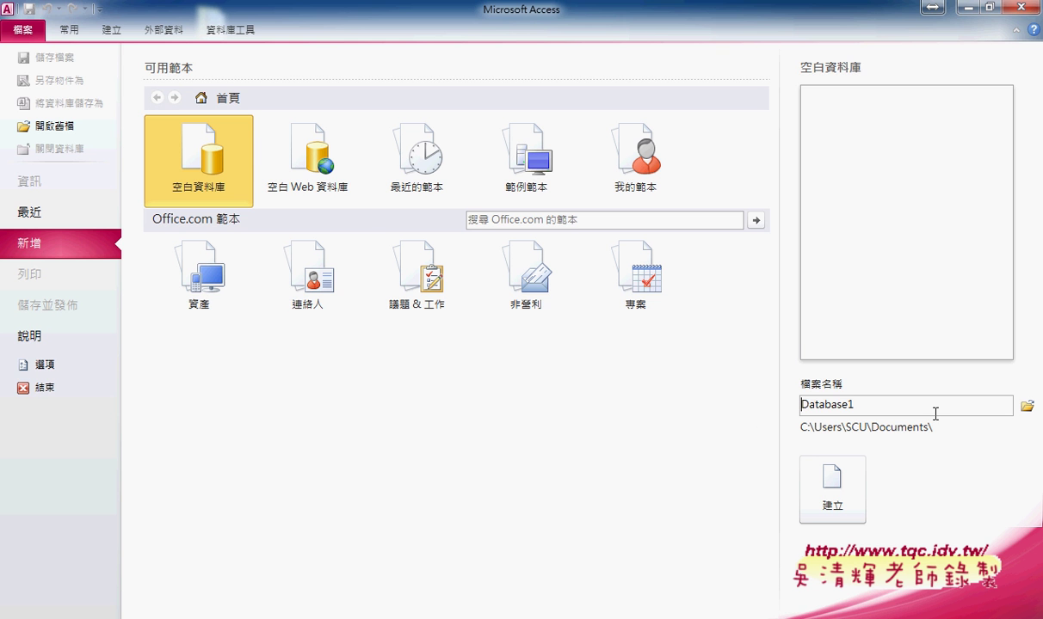
- Replace the default Database1 file name with 問題04, copied from the notes
drag(885, 404, 747, 405)
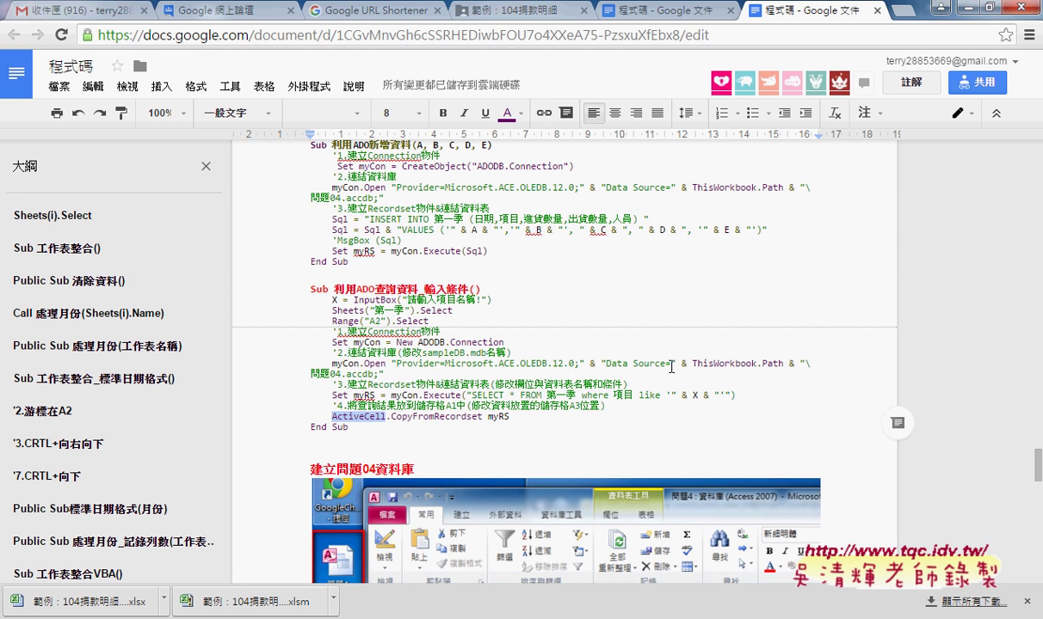
click(320, 377)
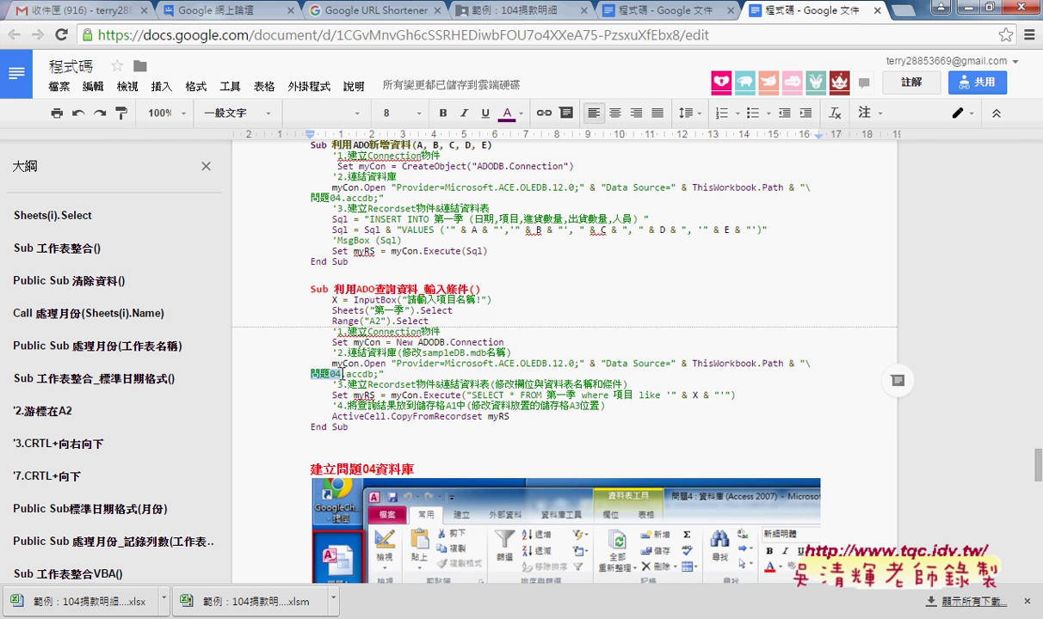
drag(312, 375, 340, 375)
key(ctrl+c)
key(alt+Tab)
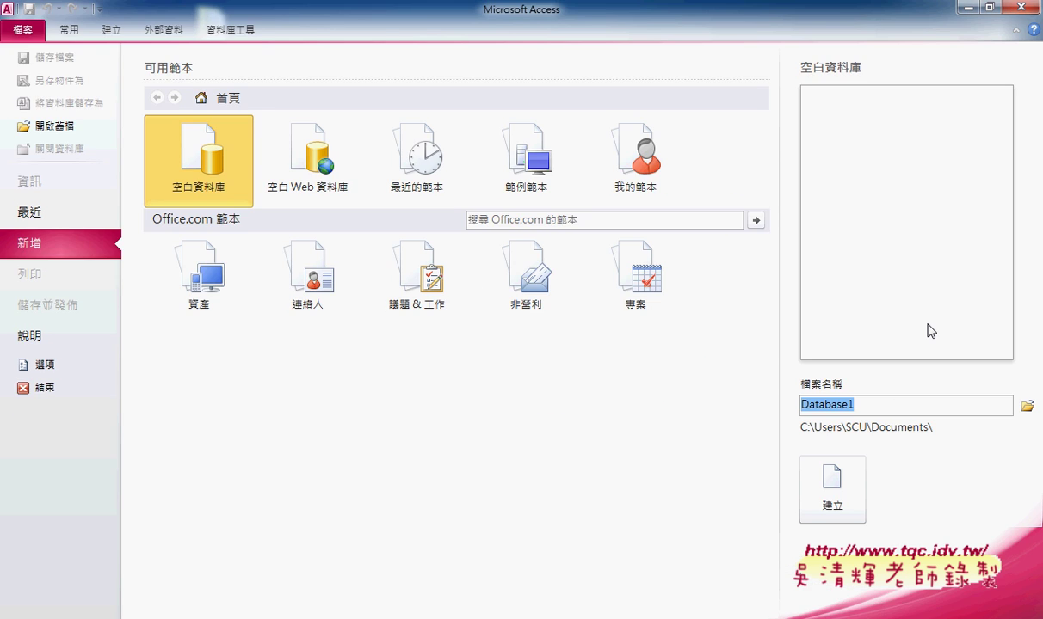
key(ctrl+v)
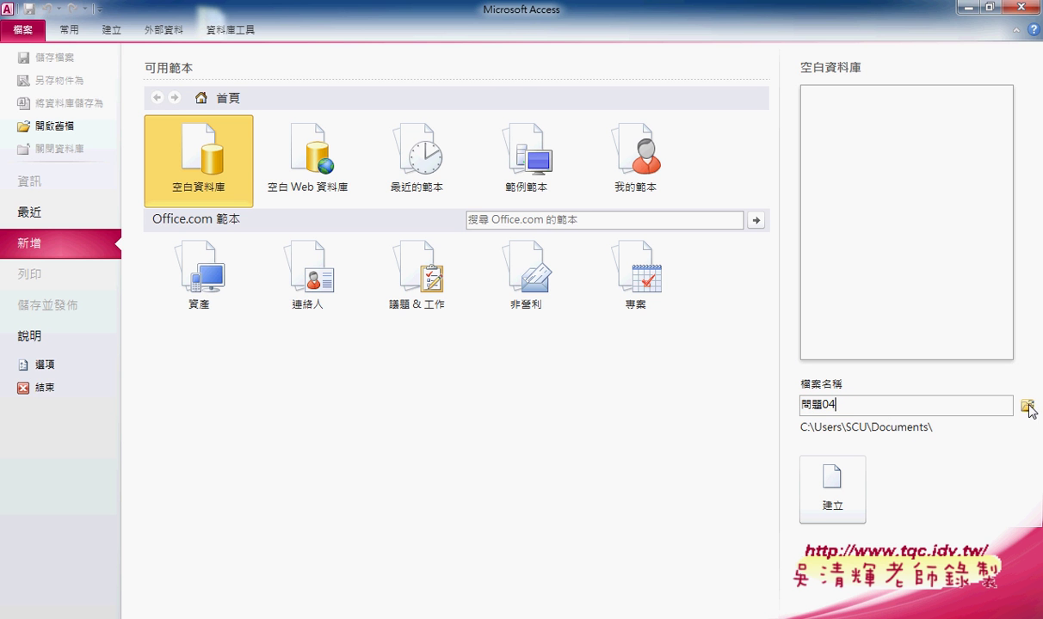
- Set the save folder to Desktop\02_範例 and create 問題04.accdb
click(1028, 407)
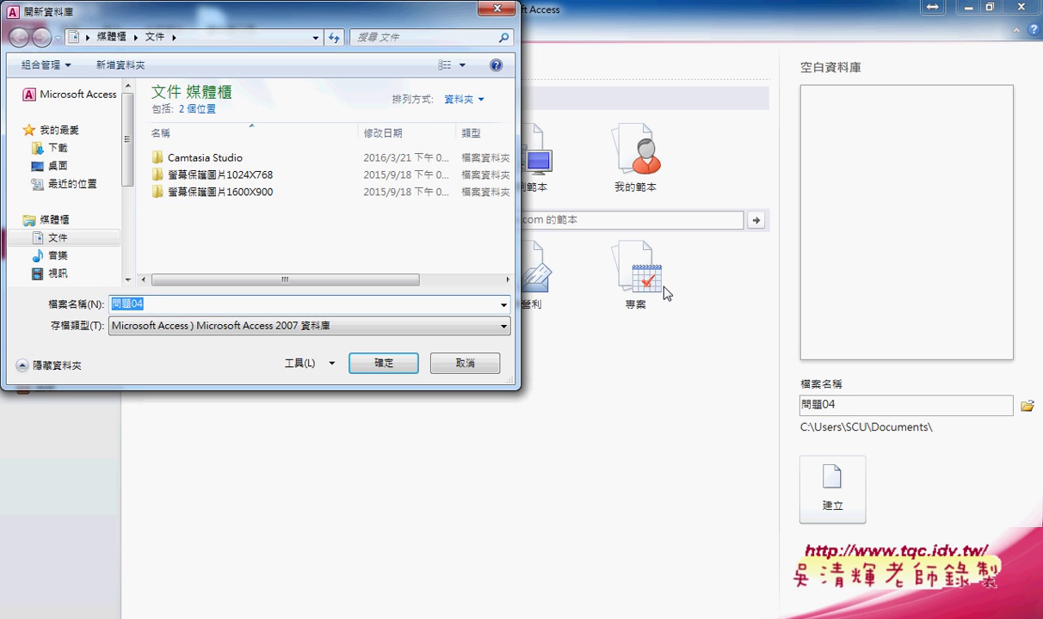
click(82, 162)
scroll(508, 173, down, 1)
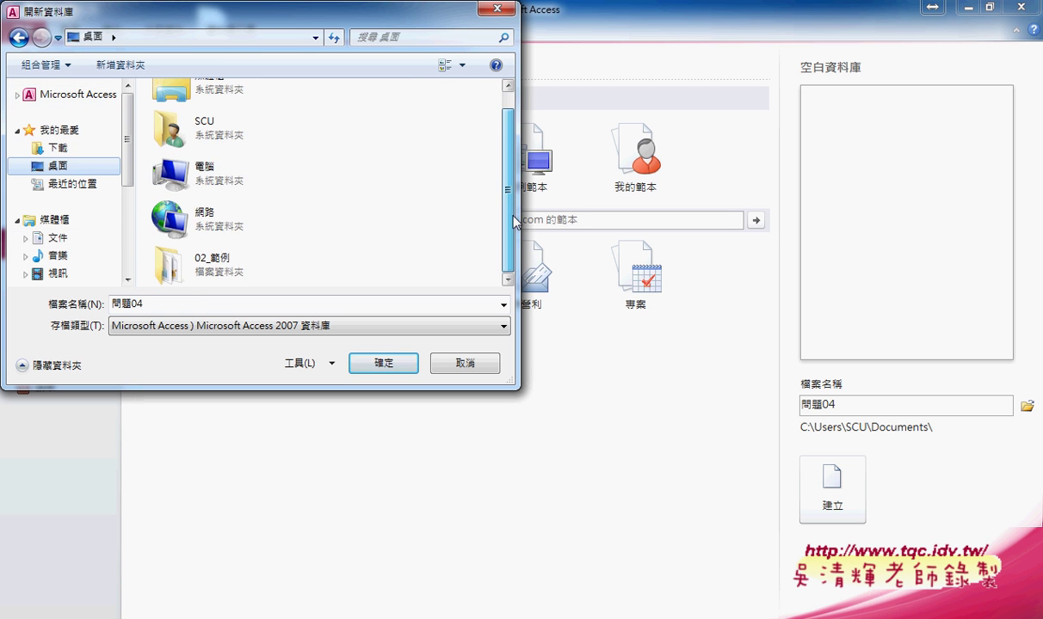
click(220, 262)
double_click(219, 263)
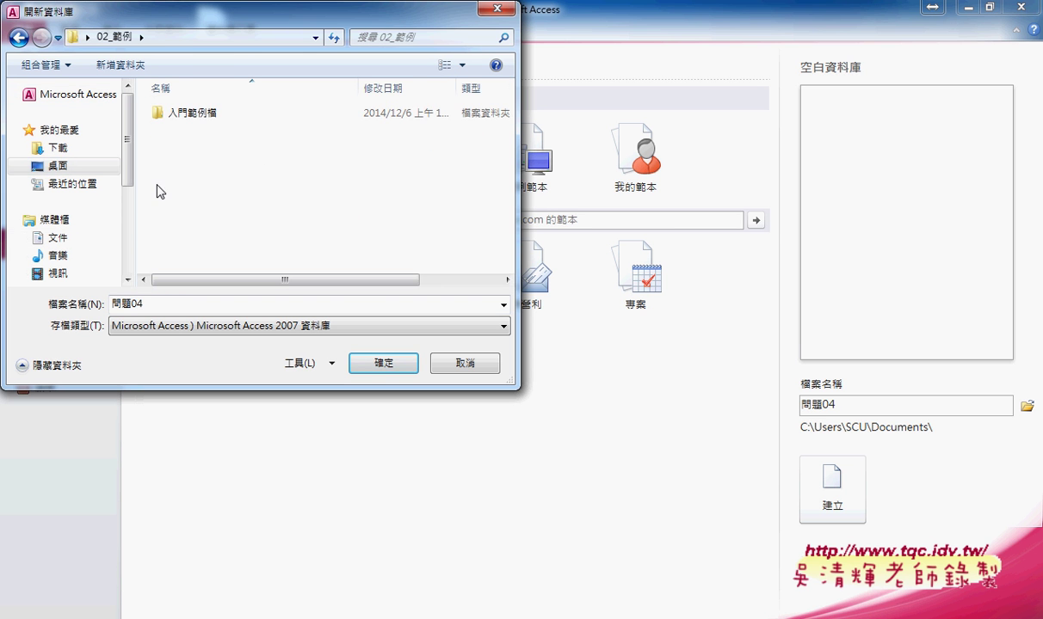
click(385, 365)
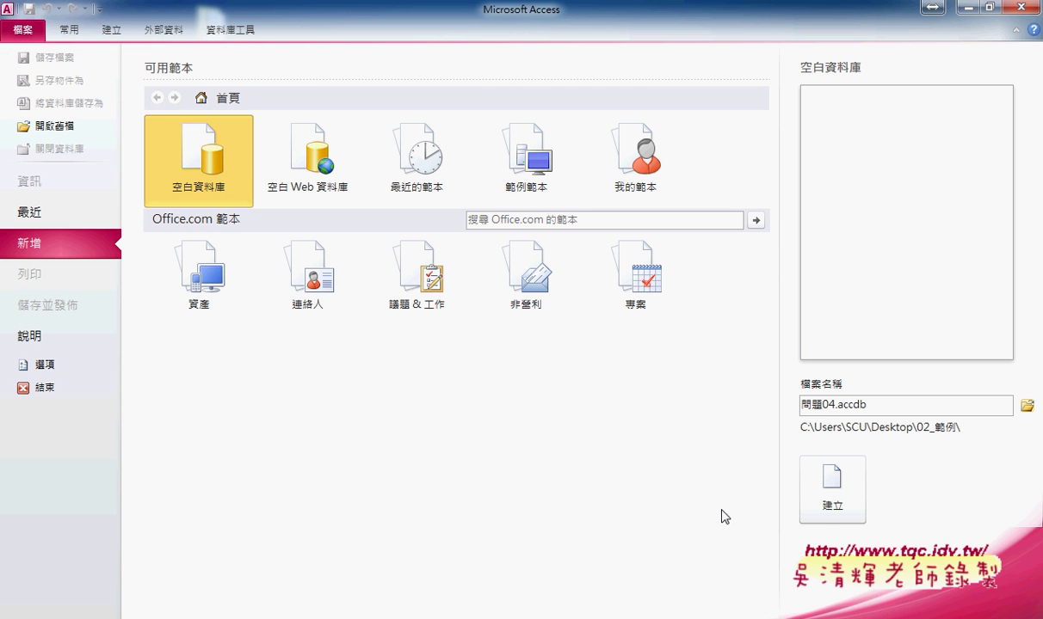
click(826, 495)
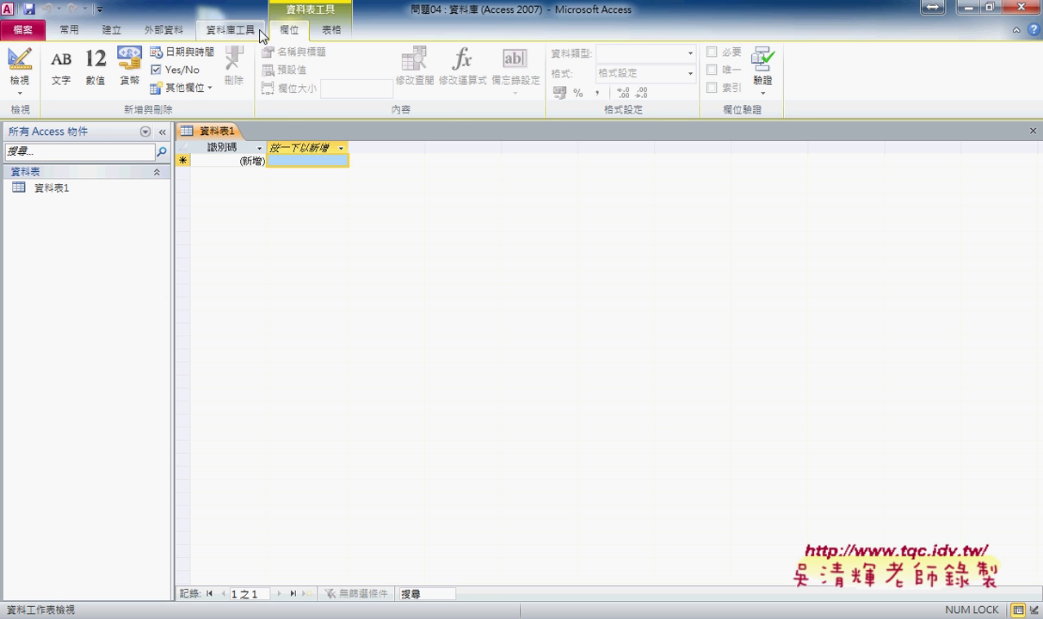
- Start an Excel import in Access with Desktop\02_範例\問題04.xlsm as the source workbook
click(172, 30)
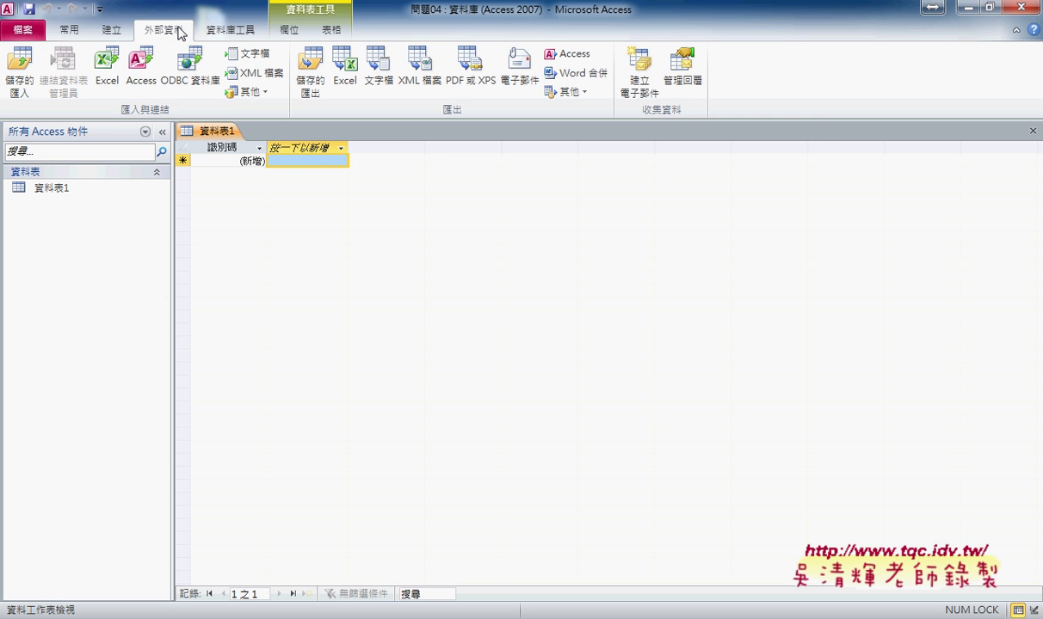
click(105, 74)
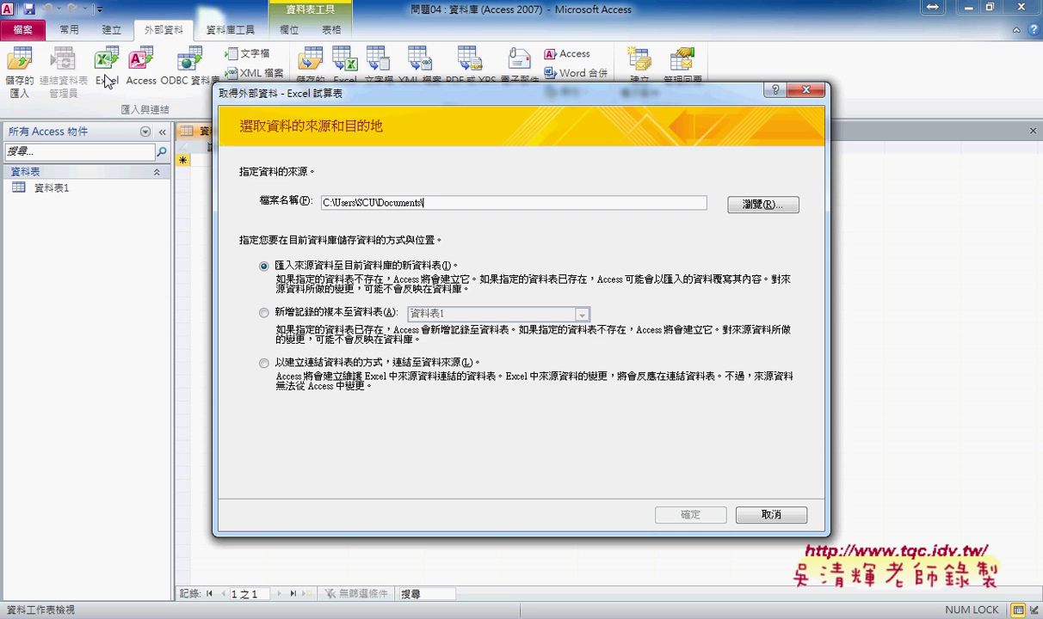
click(751, 207)
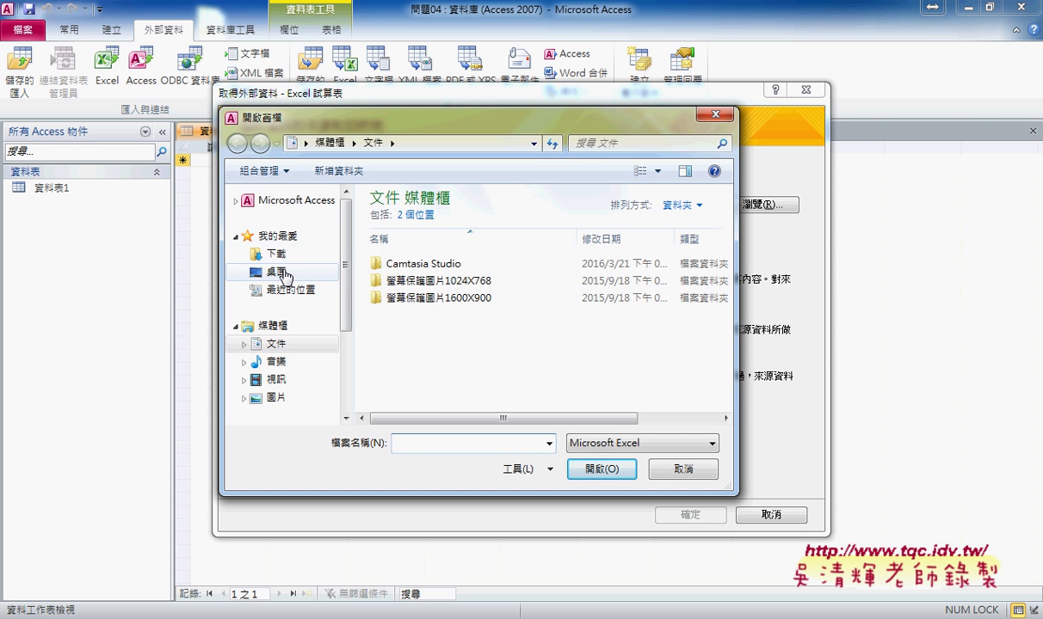
click(284, 274)
double_click(417, 389)
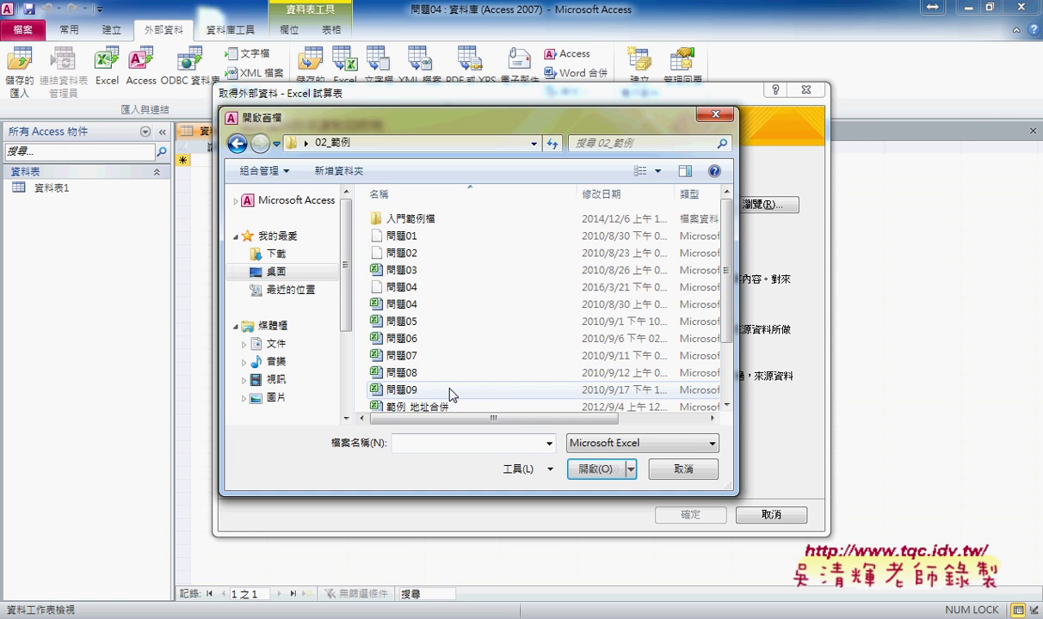
click(421, 290)
double_click(420, 291)
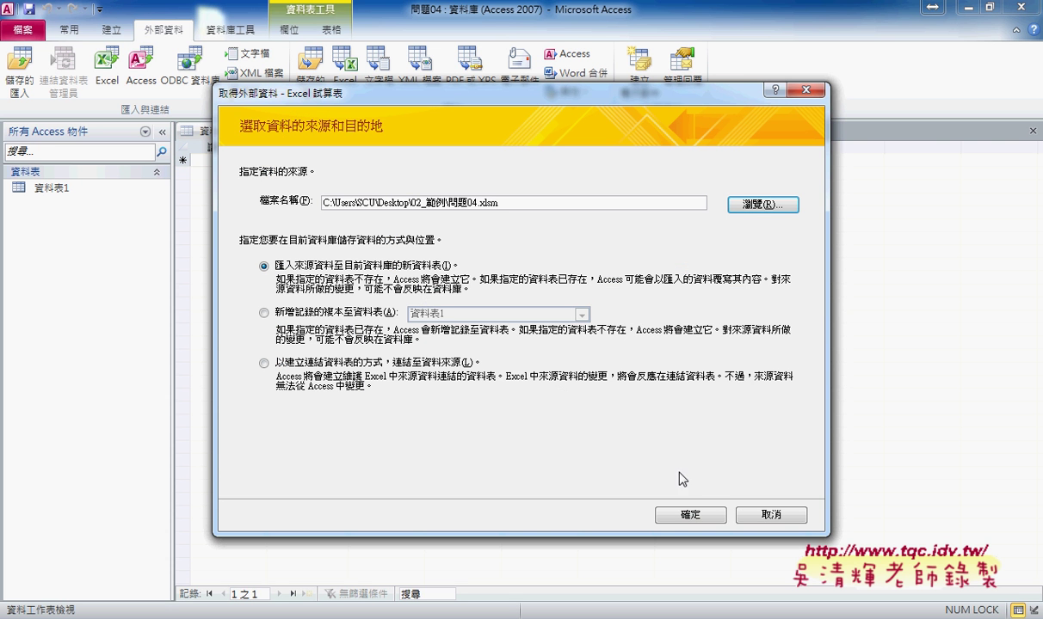
- In Excel, clear the 第一季 sheet and run the quarter consolidation of the three month sheets
click(255, 616)
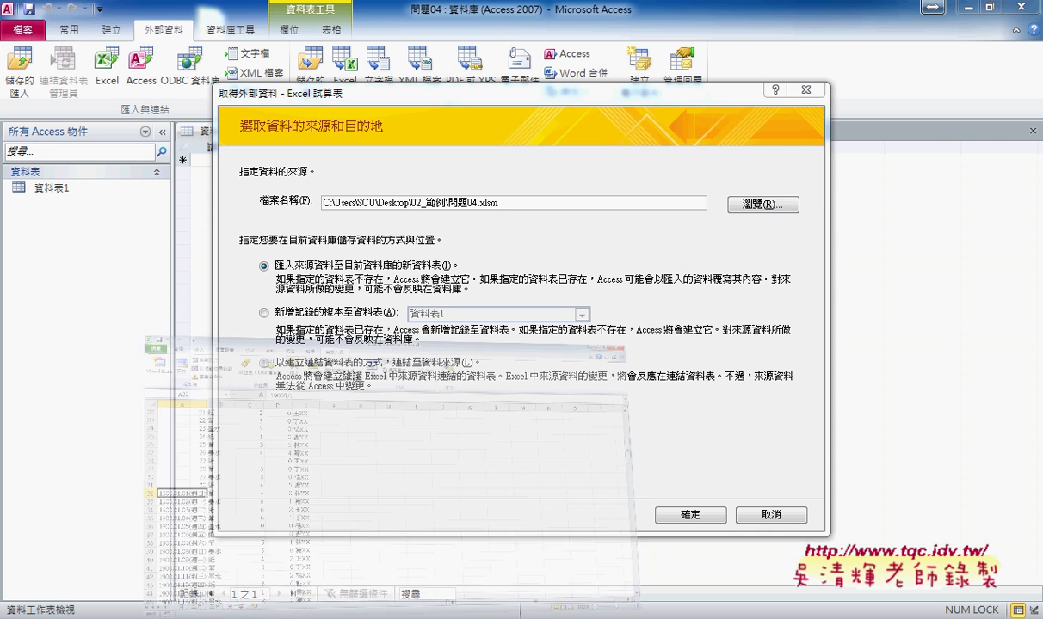
scroll(244, 496, up, 4)
scroll(244, 465, up, 3)
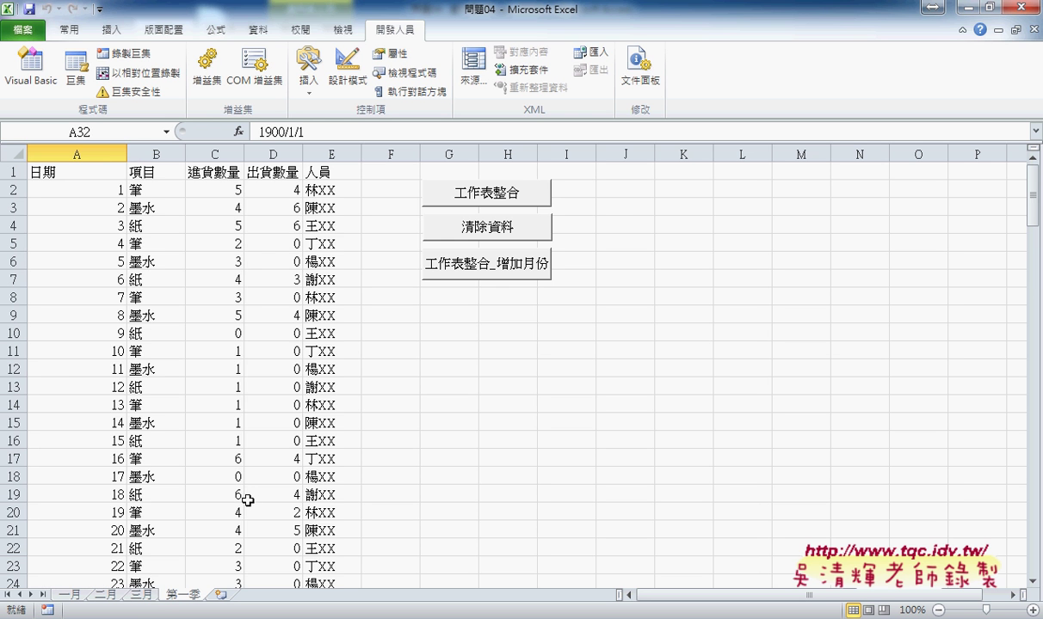
click(461, 234)
click(482, 192)
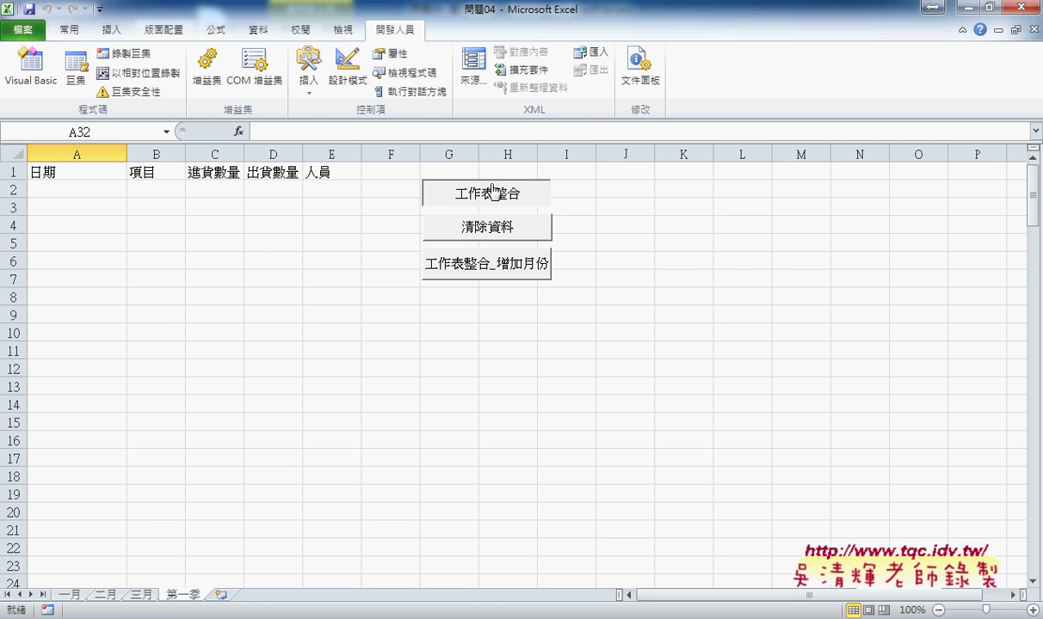
- Clear 第一季 again, run 工作表整合_增加月份 for dates like 一月1日, and autofit column A
scroll(284, 352, down, 6)
scroll(284, 352, down, 6)
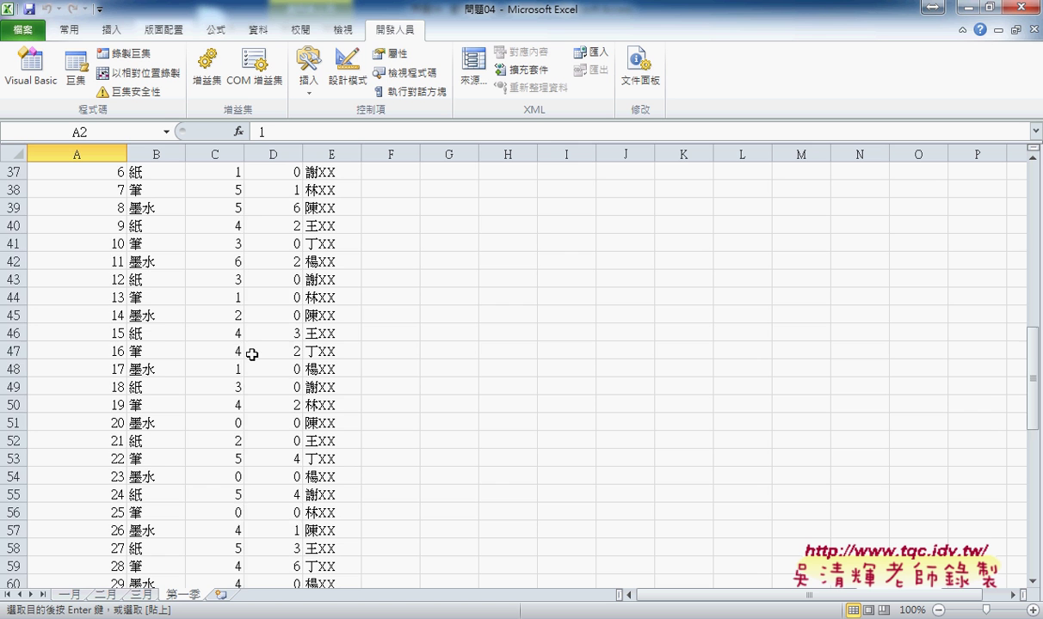
scroll(252, 354, up, 3)
scroll(252, 354, up, 4)
scroll(251, 353, up, 5)
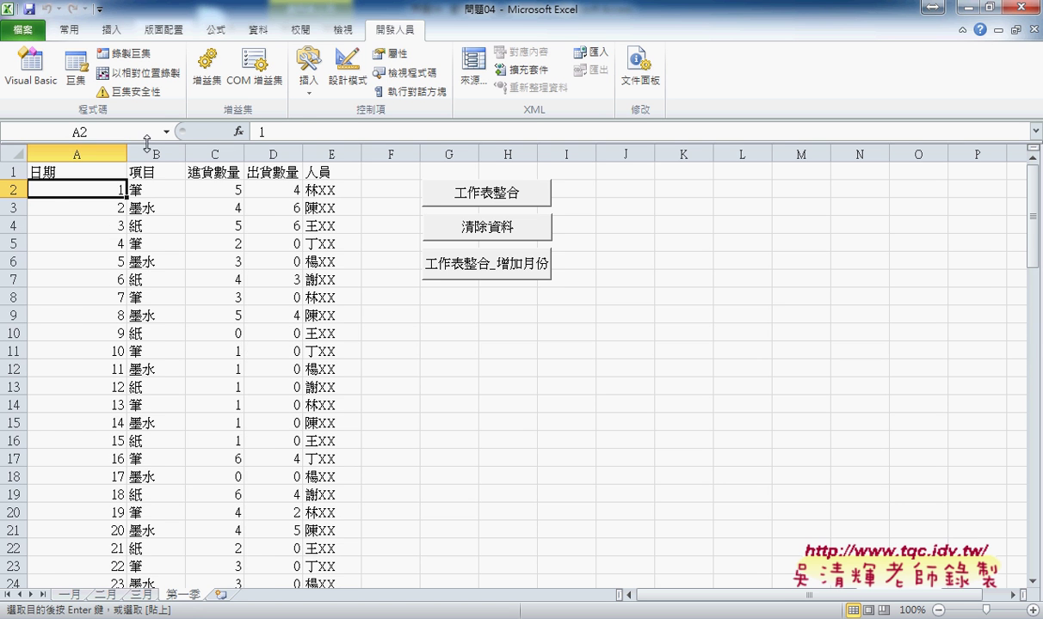
drag(127, 156, 63, 155)
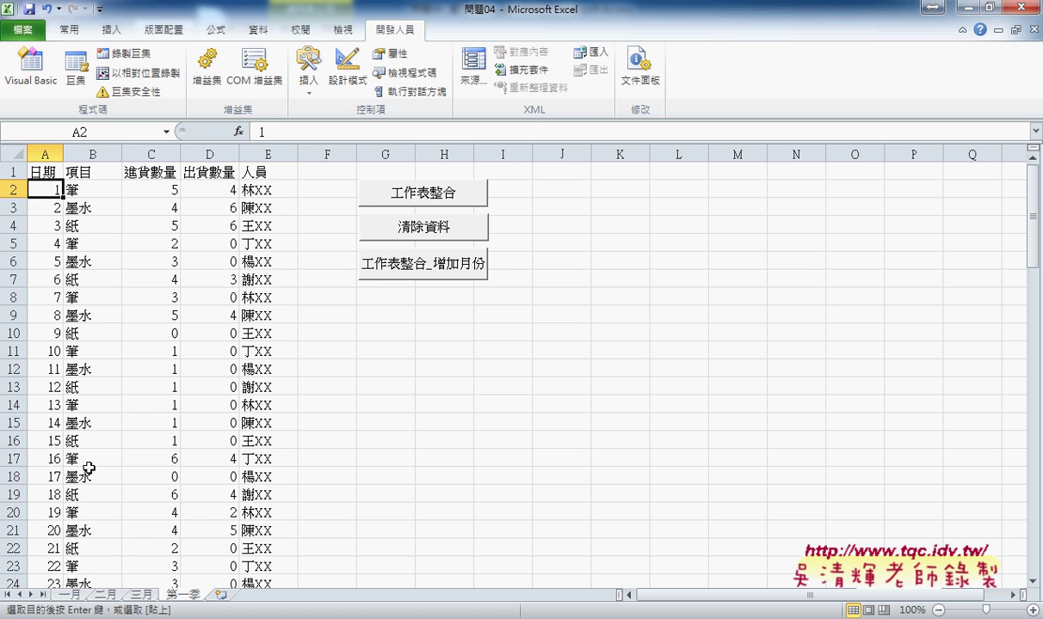
click(429, 228)
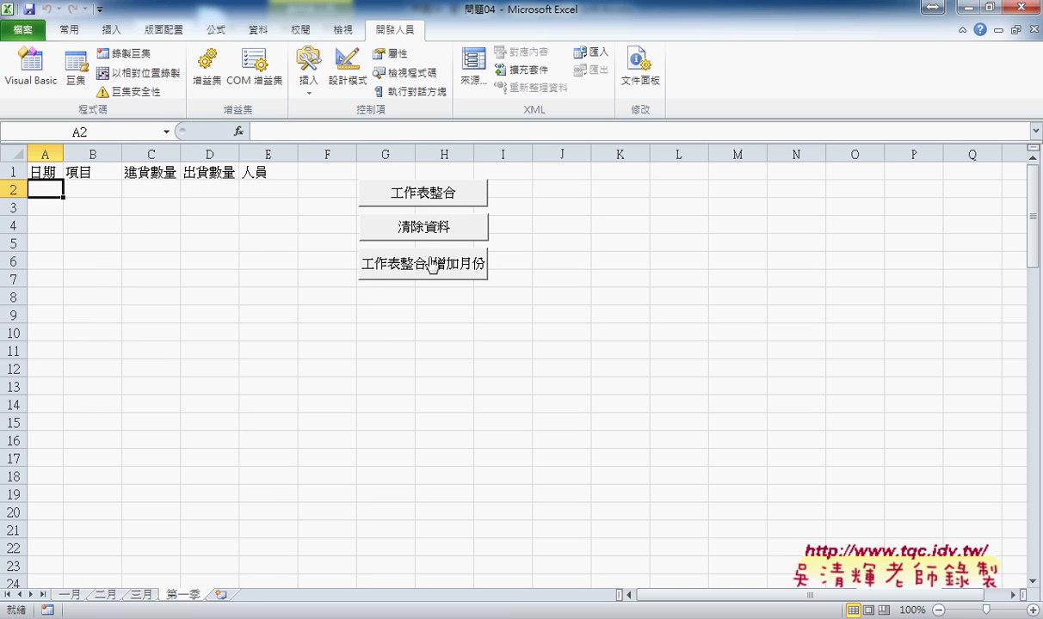
click(413, 263)
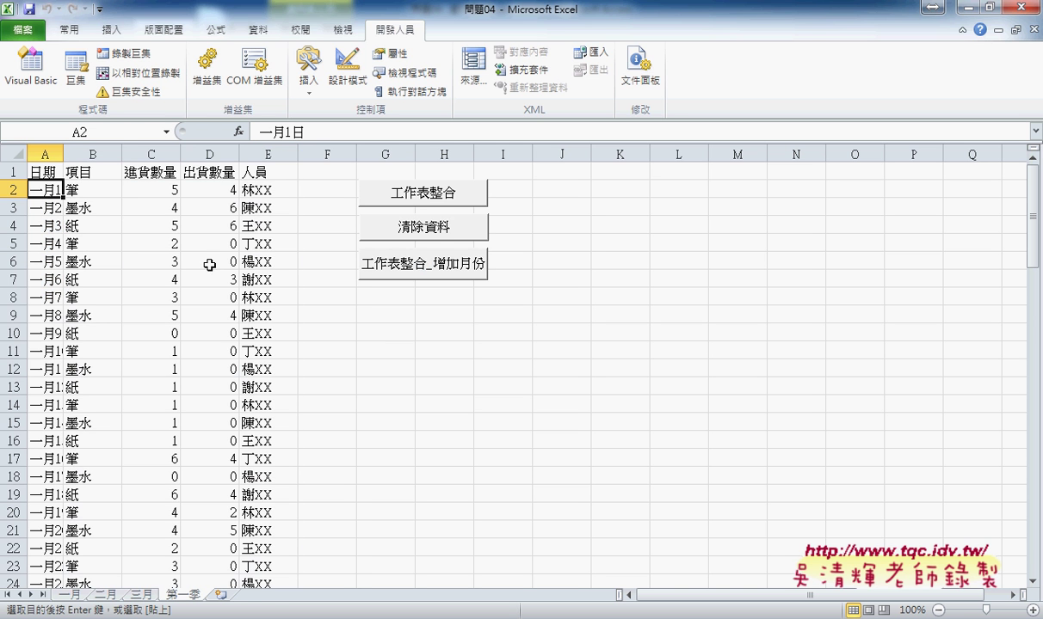
double_click(63, 152)
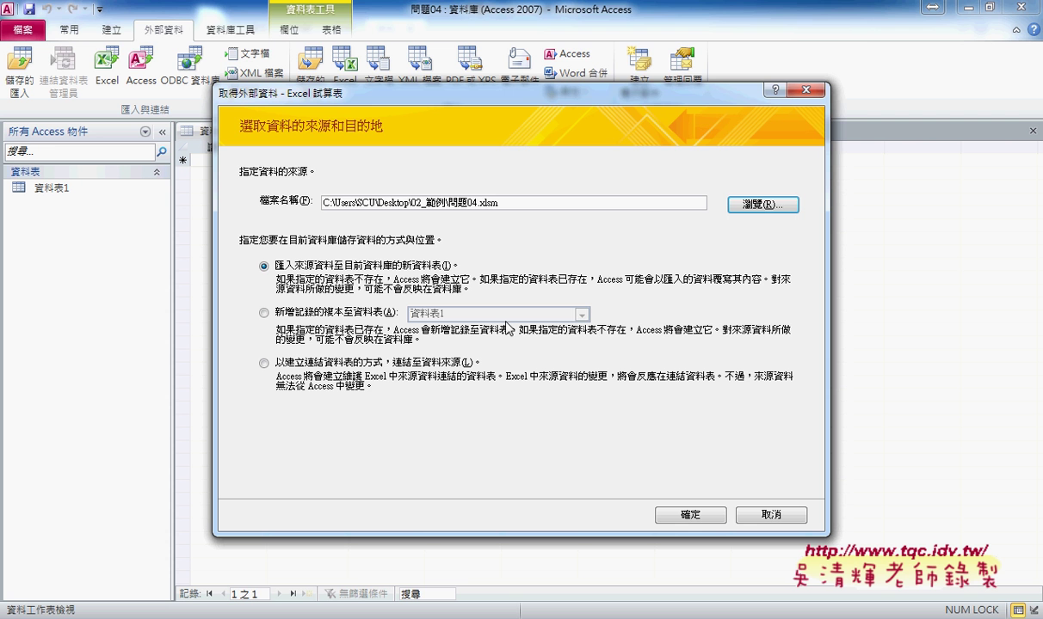
- Import into a new table from the 第一季 worksheet, using the first row as field names
click(698, 514)
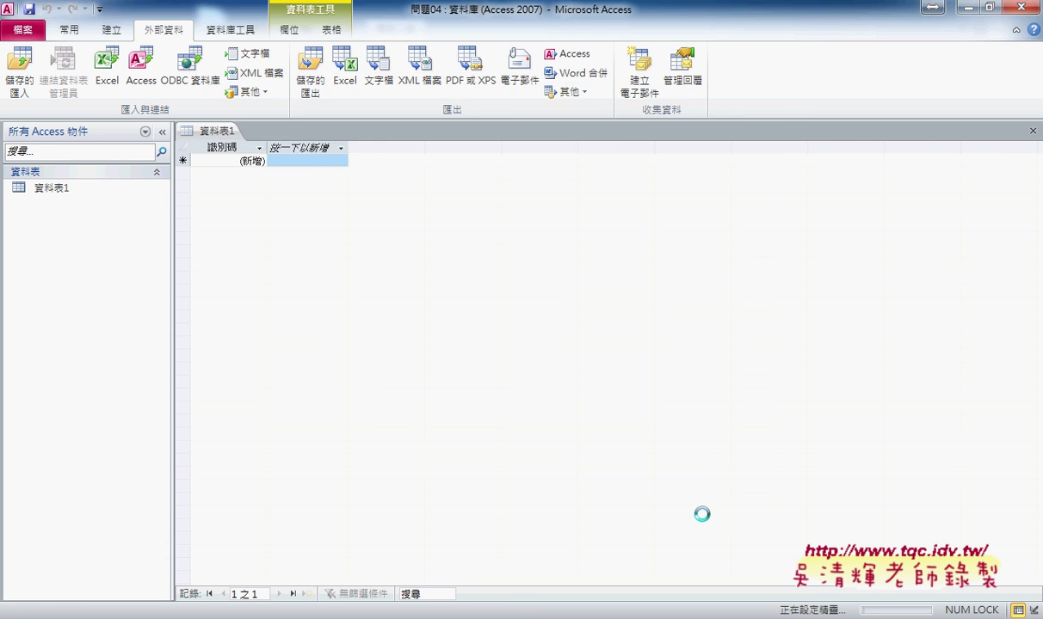
click(390, 172)
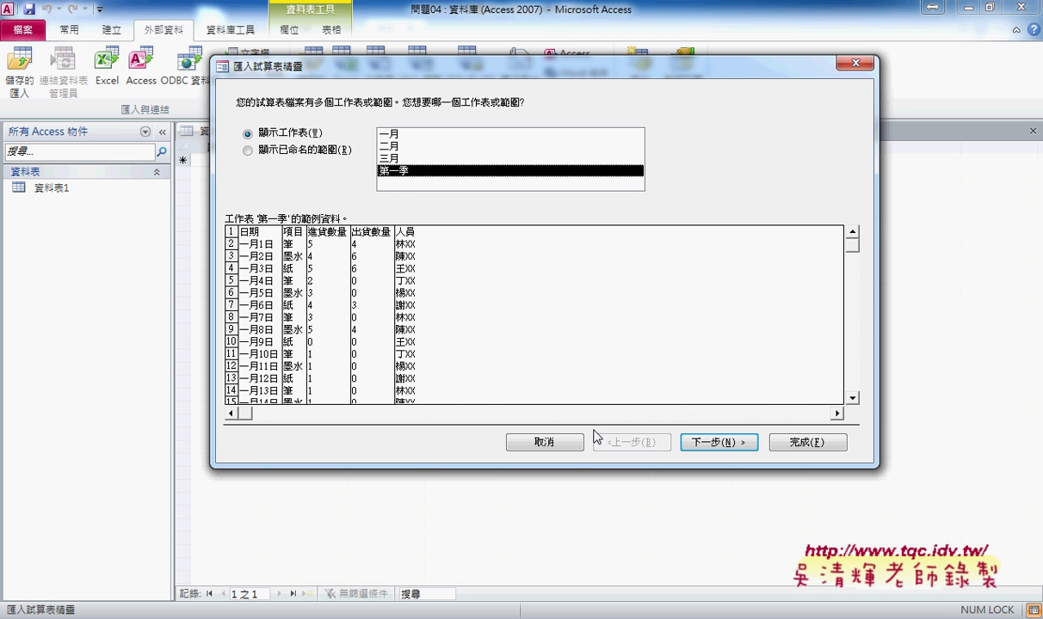
click(724, 446)
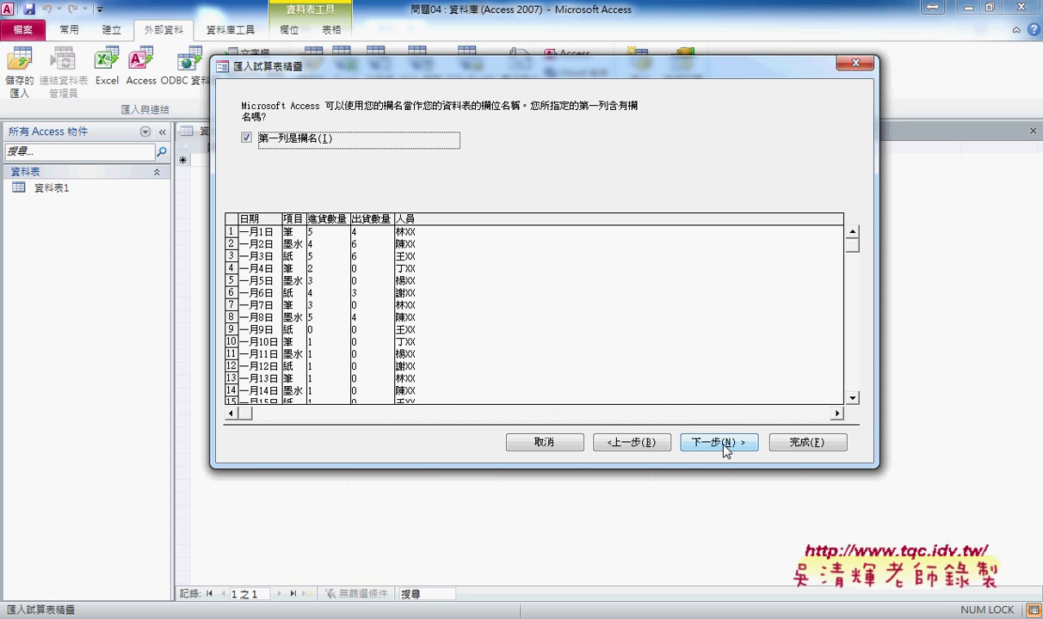
click(723, 442)
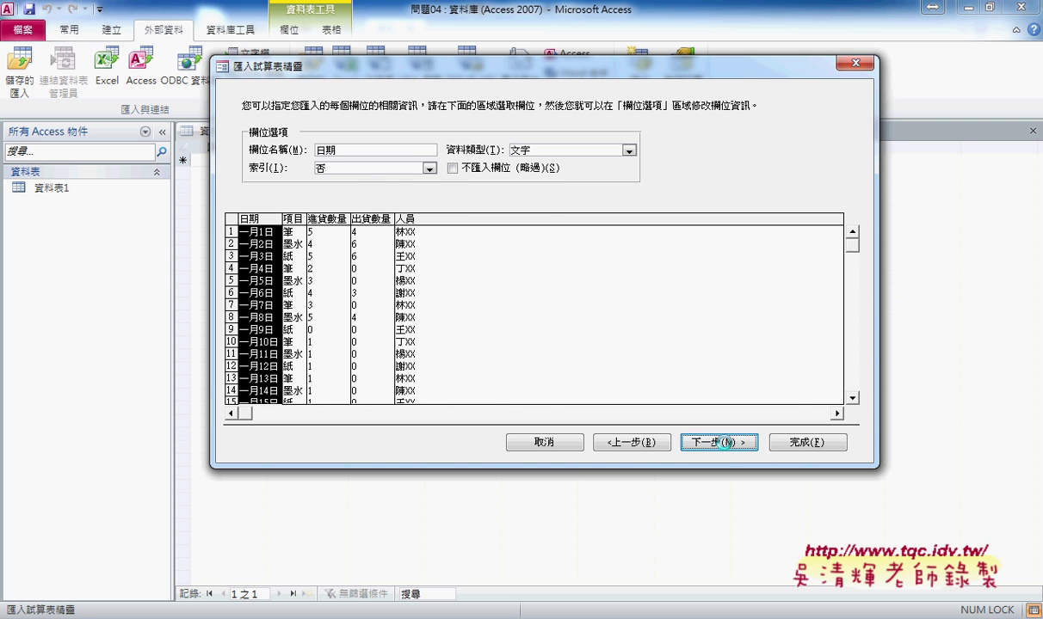
click(725, 443)
- Choose no primary key and finish importing as table 第一季
click(413, 178)
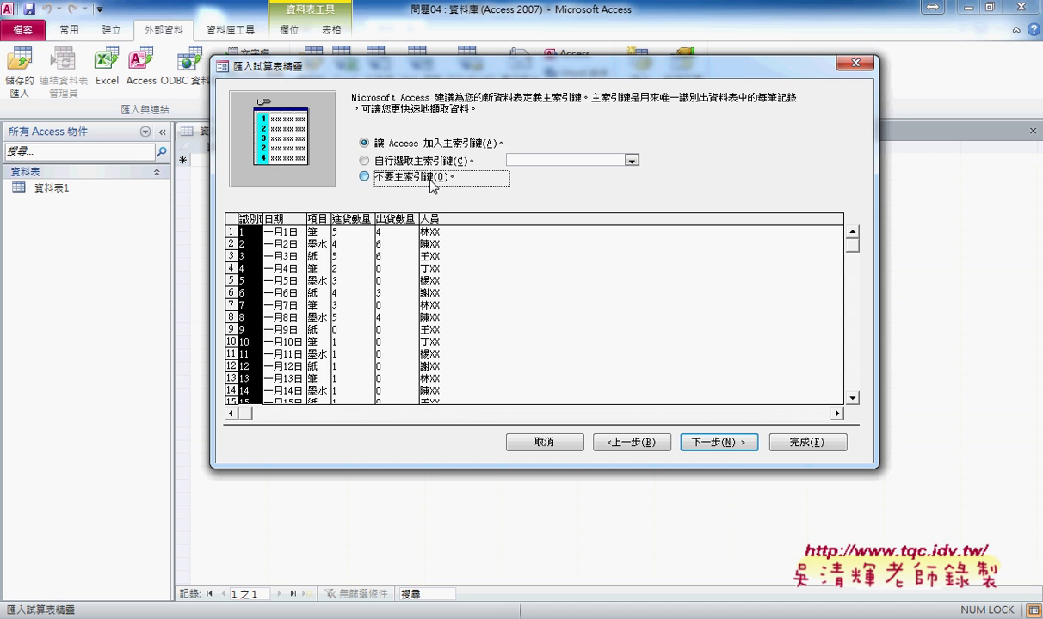
click(735, 444)
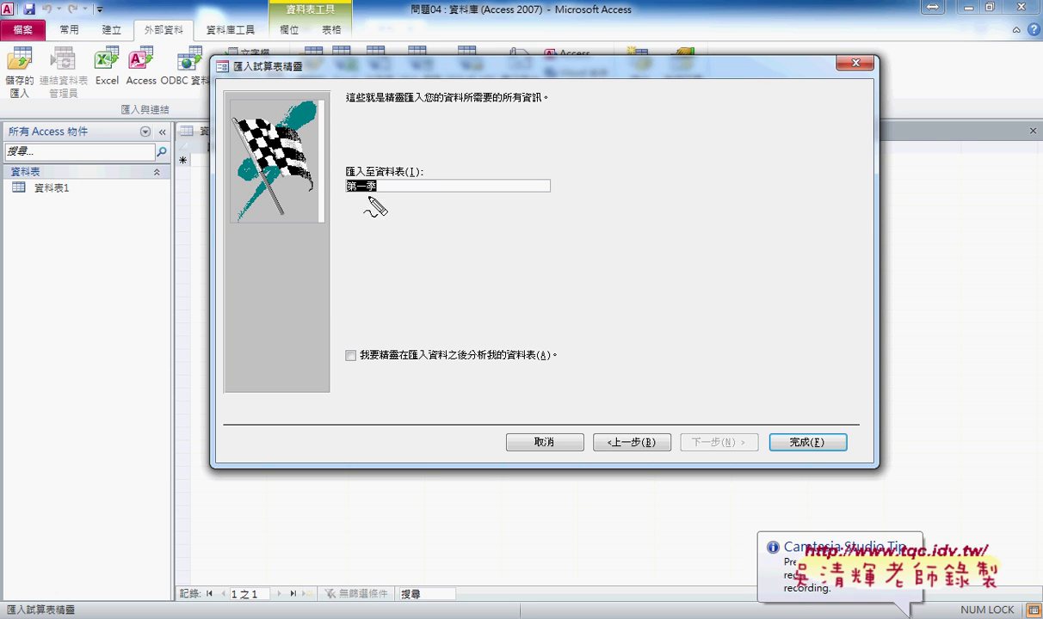
drag(327, 183, 384, 198)
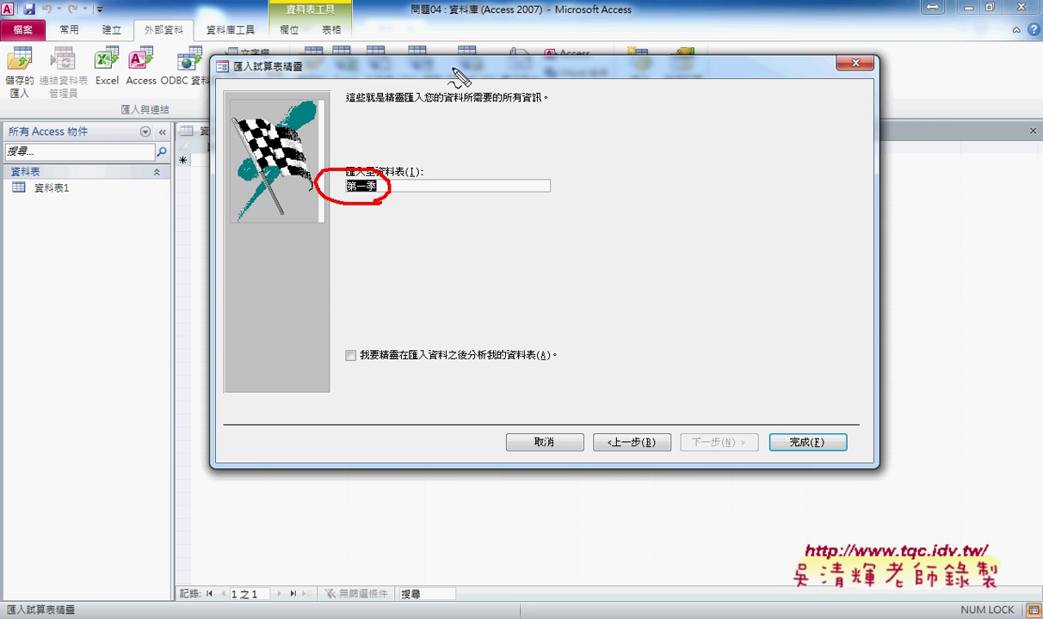
mouse_move(412, 4)
mouse_down()
mouse_move(445, 19)
mouse_move(451, 4)
mouse_move(379, 108)
mouse_move(352, 170)
mouse_move(368, 146)
mouse_up()
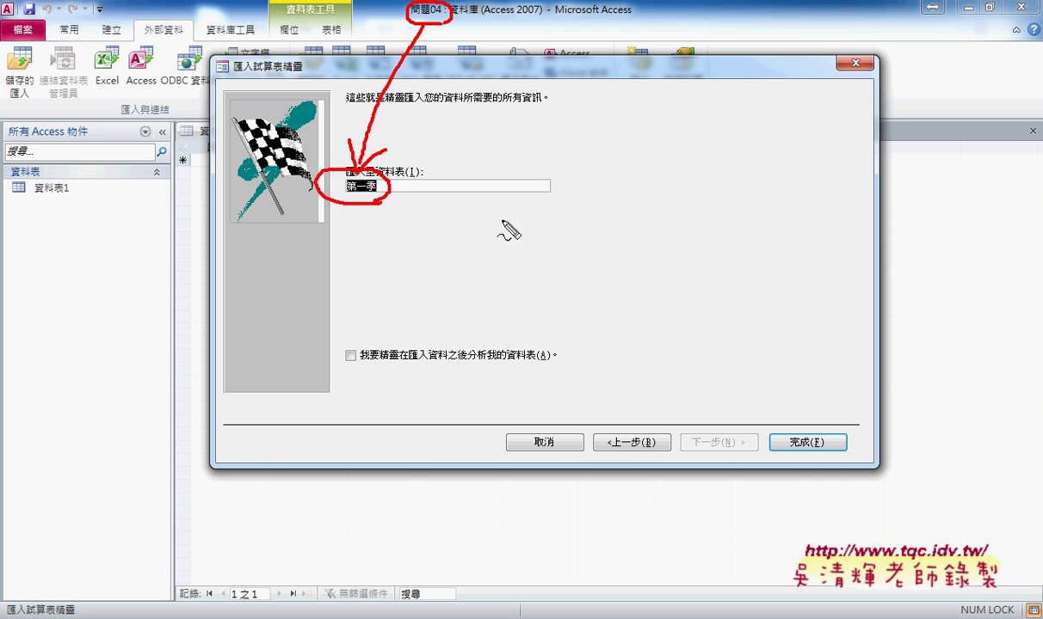
key(Escape)
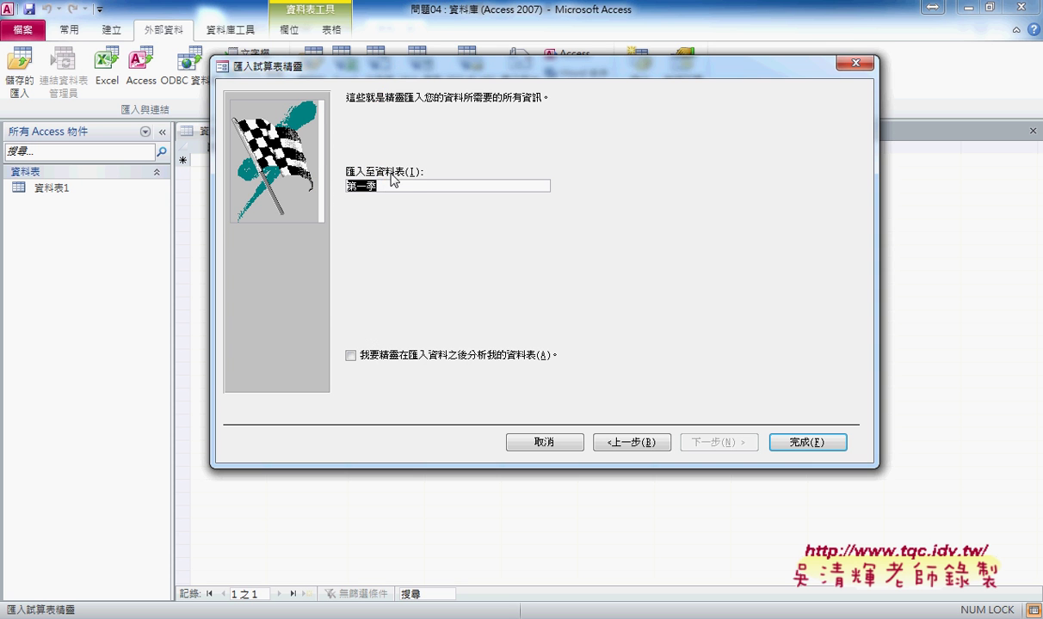
click(798, 440)
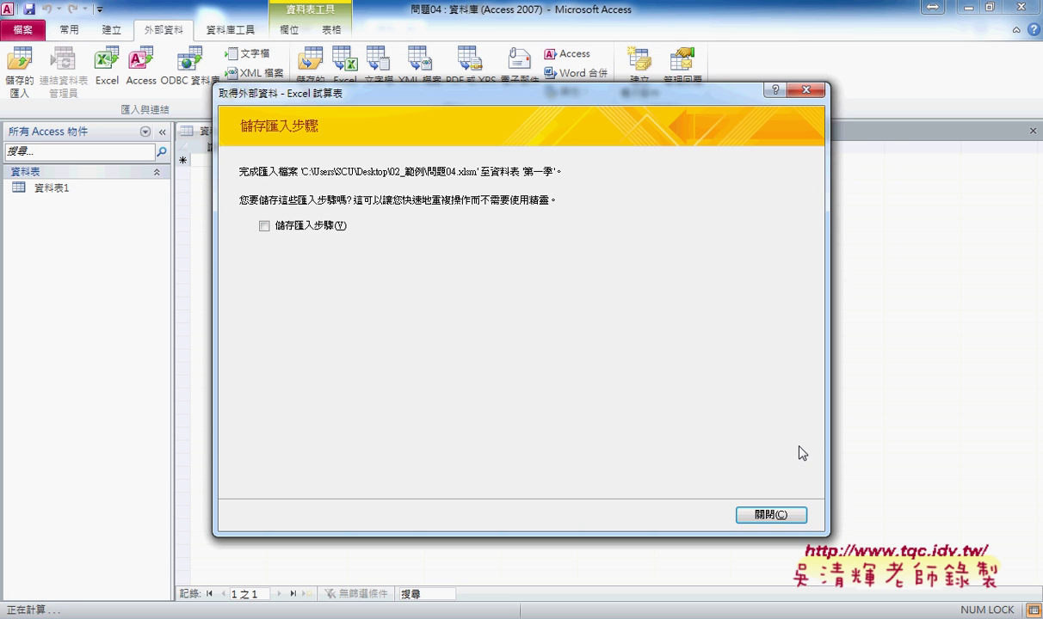
- Open the imported 第一季 table (90 records), fit its 日期 column, then return to Excel
click(784, 516)
double_click(59, 206)
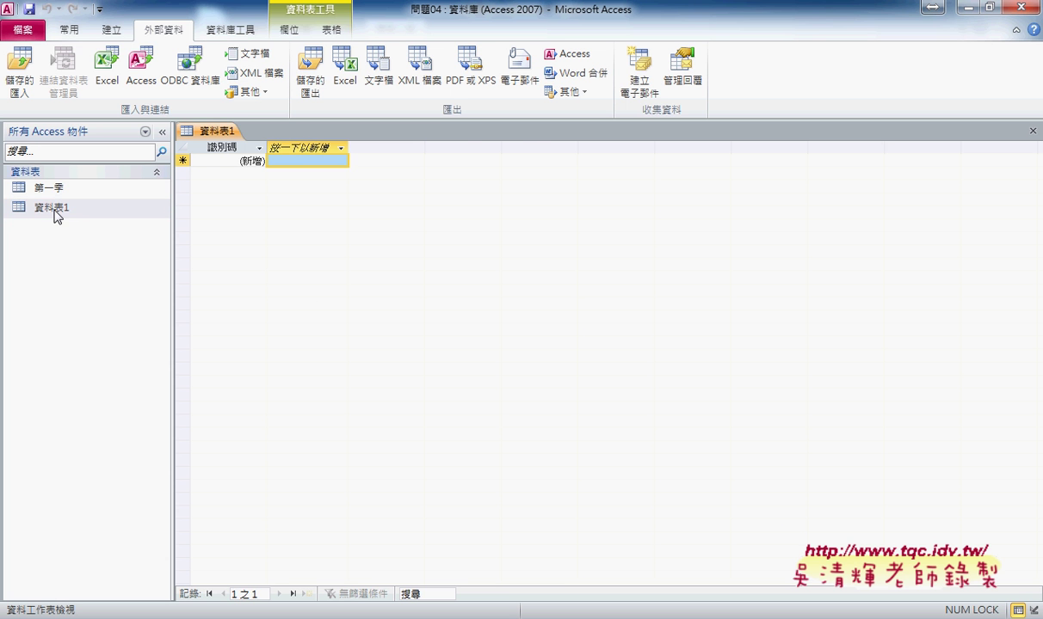
double_click(49, 188)
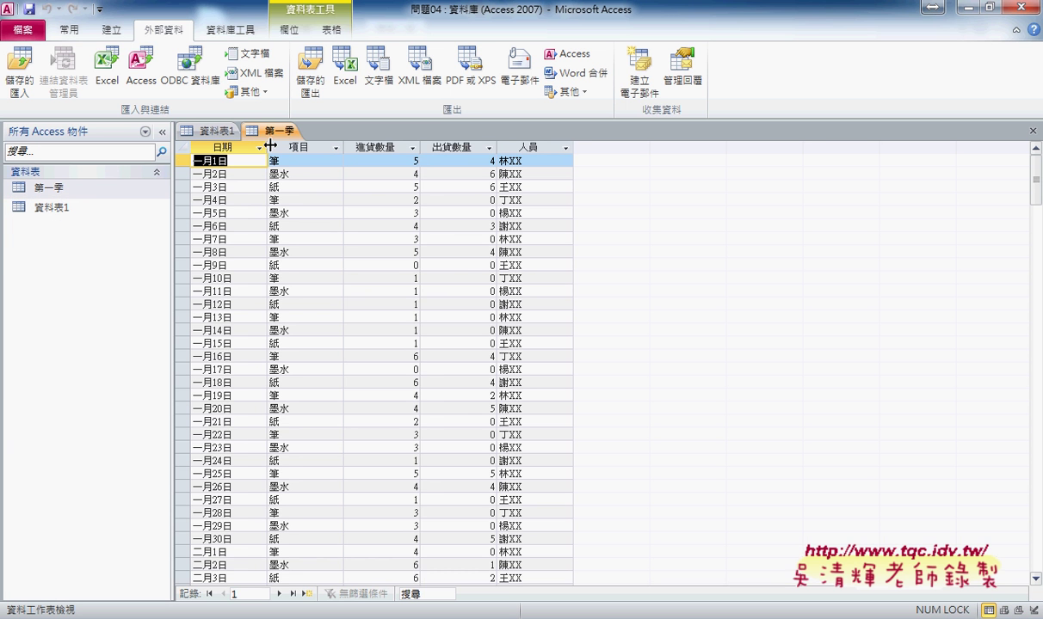
double_click(267, 147)
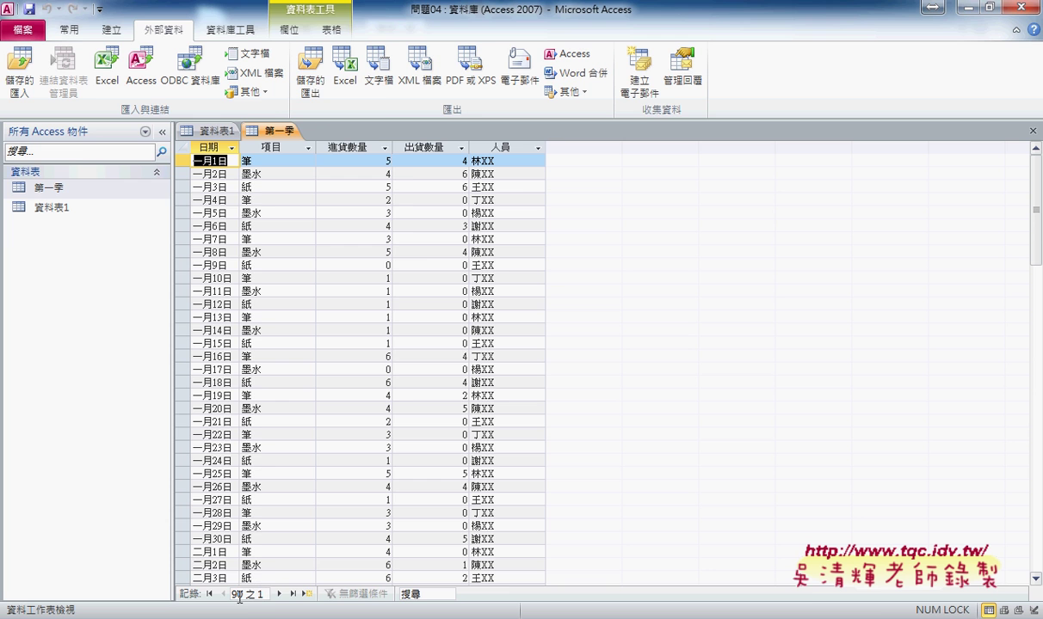
key(alt+Tab)
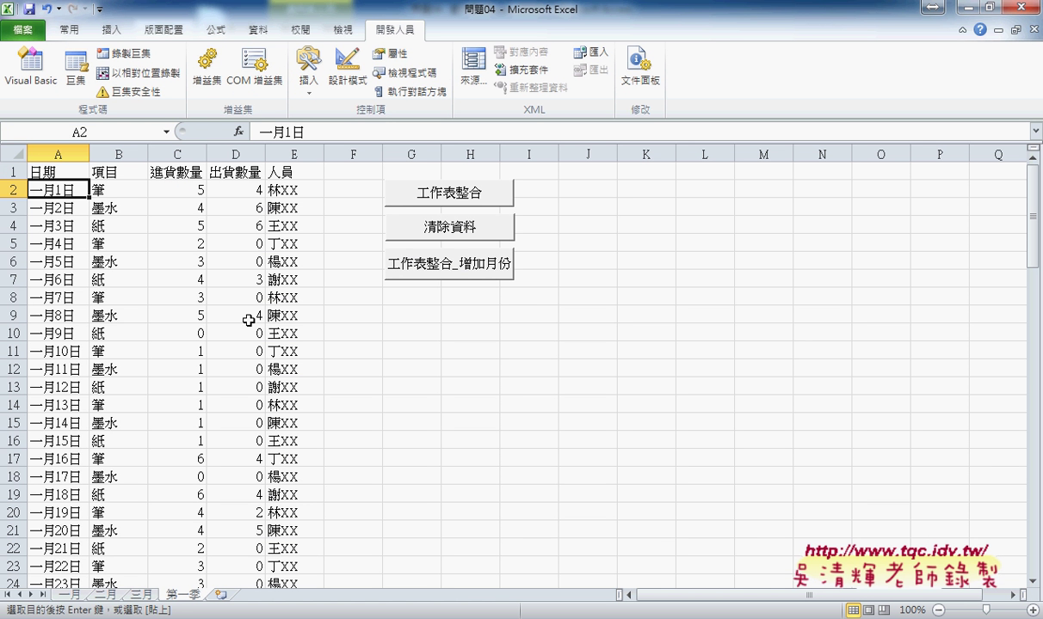
- Run 清除資料 on 第一季, check that 一月 still has its data, and go back to 第一季
click(465, 225)
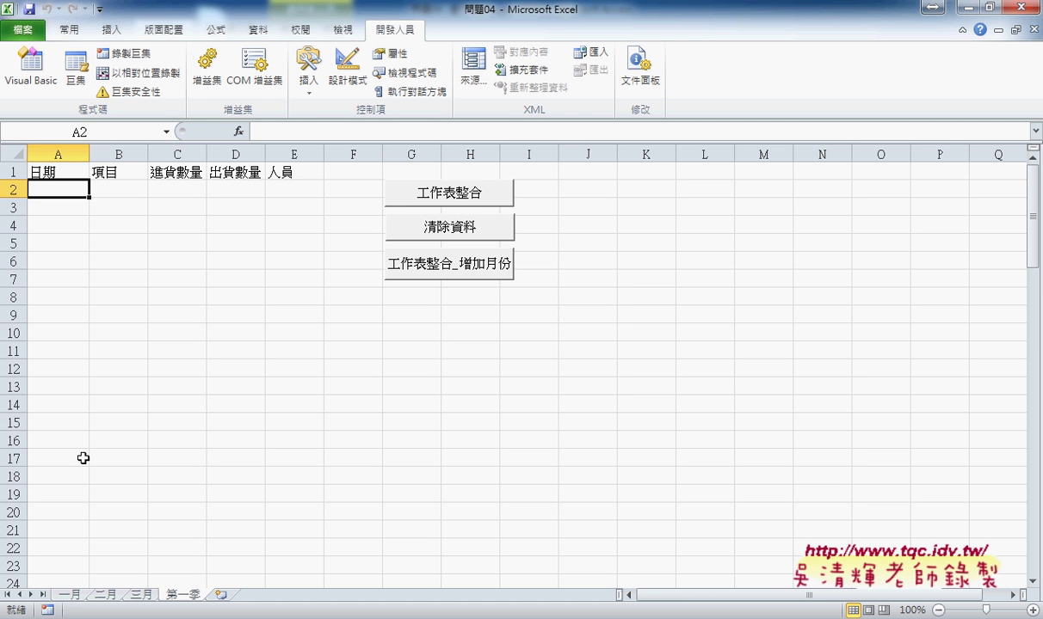
click(79, 597)
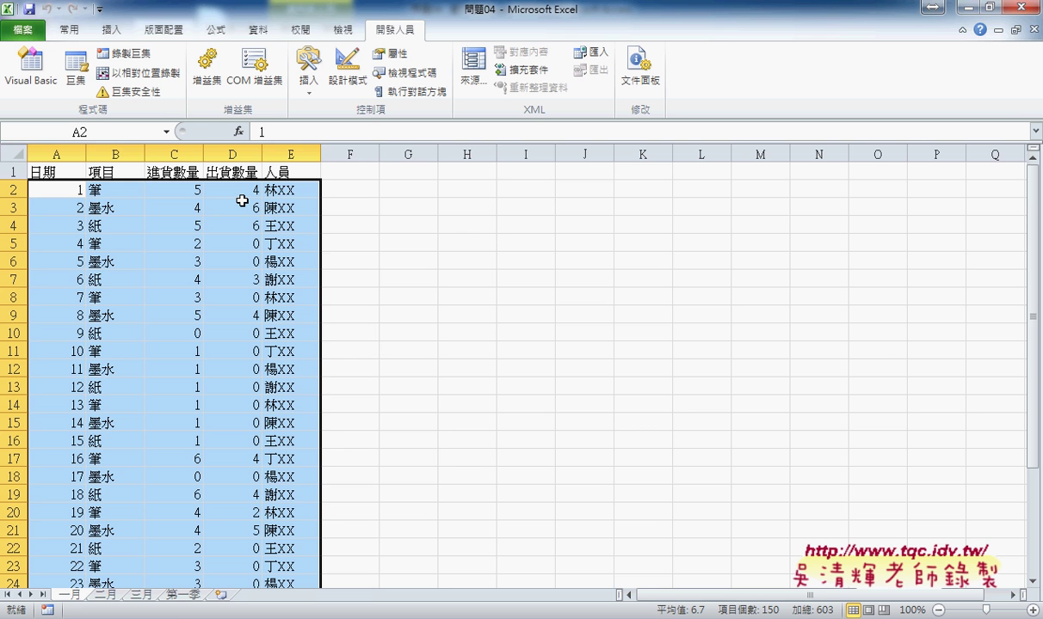
click(175, 593)
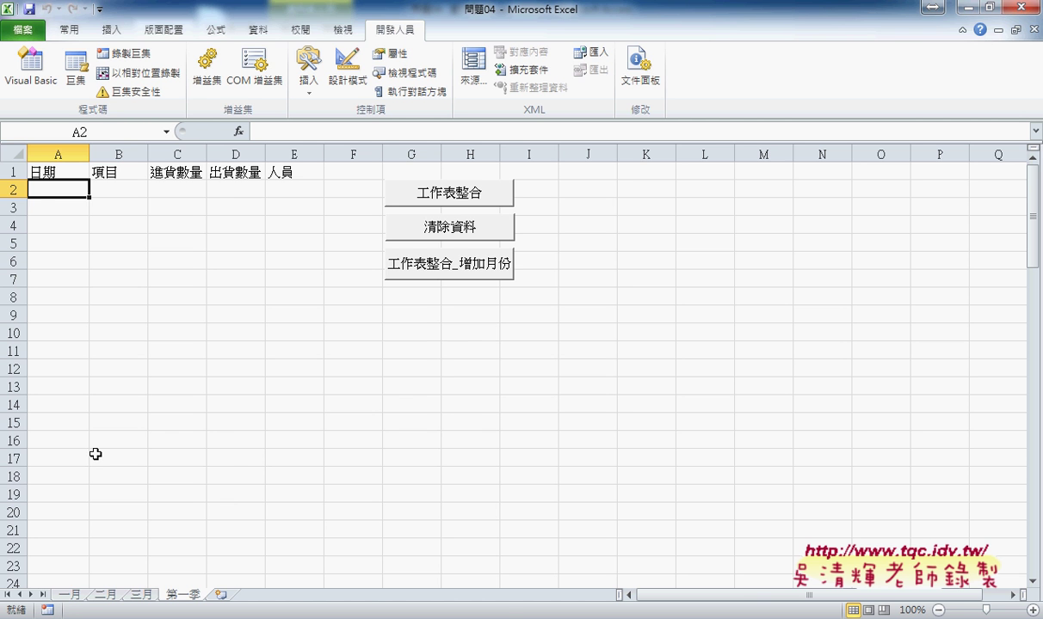
key(alt+Tab)
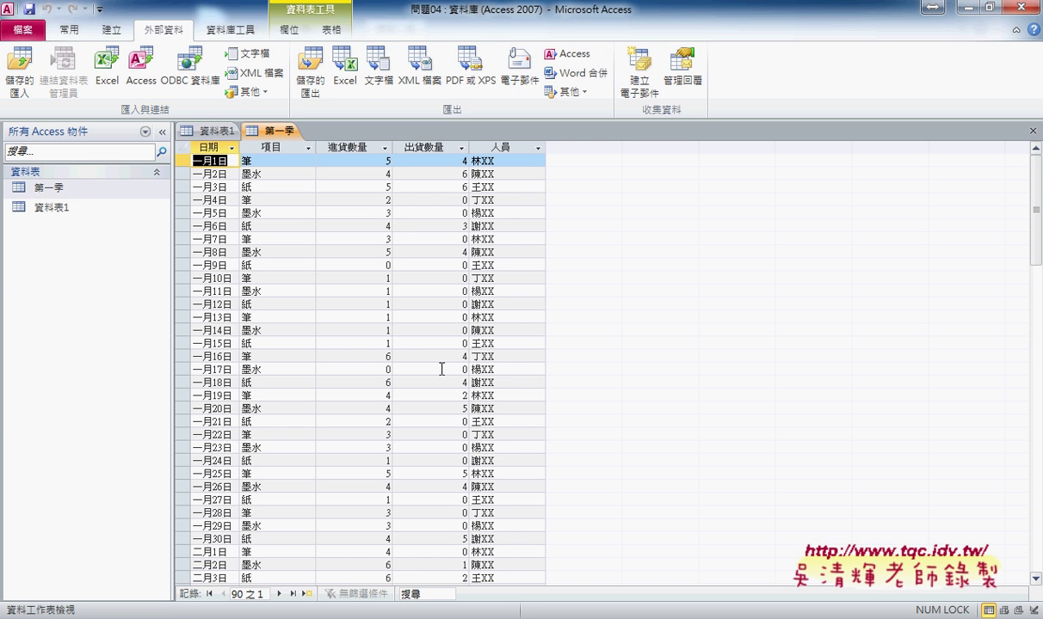